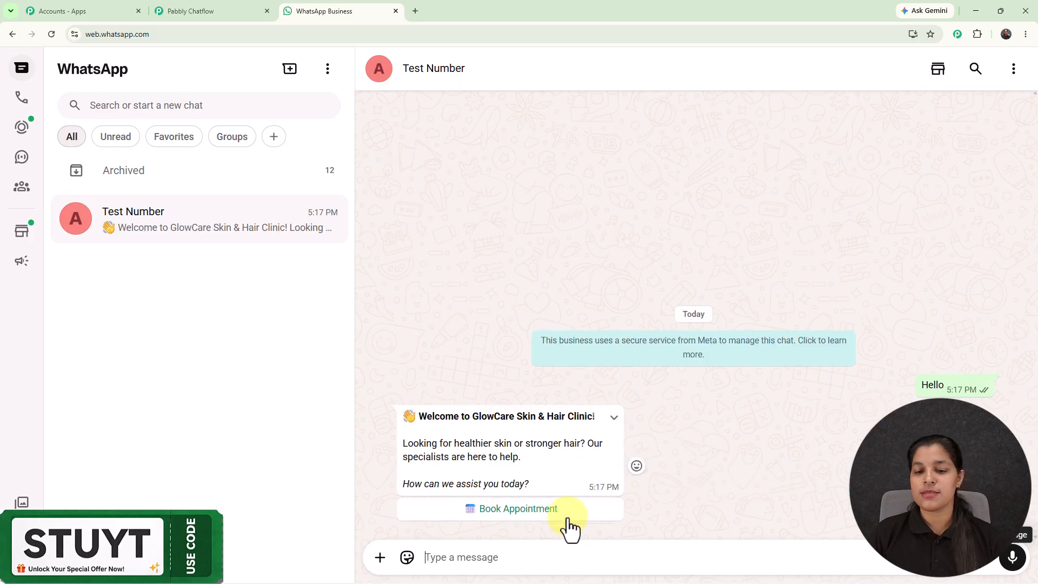
- Start an appointment booking in the clinic chat, choosing Skin Consultation and Acne Treatment as the treatment
click(549, 514)
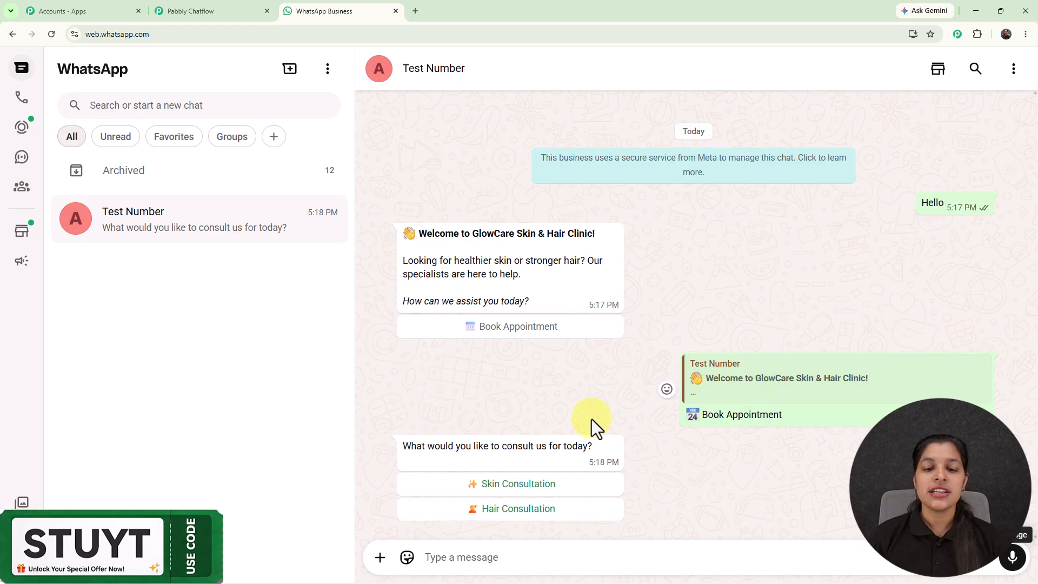
click(555, 486)
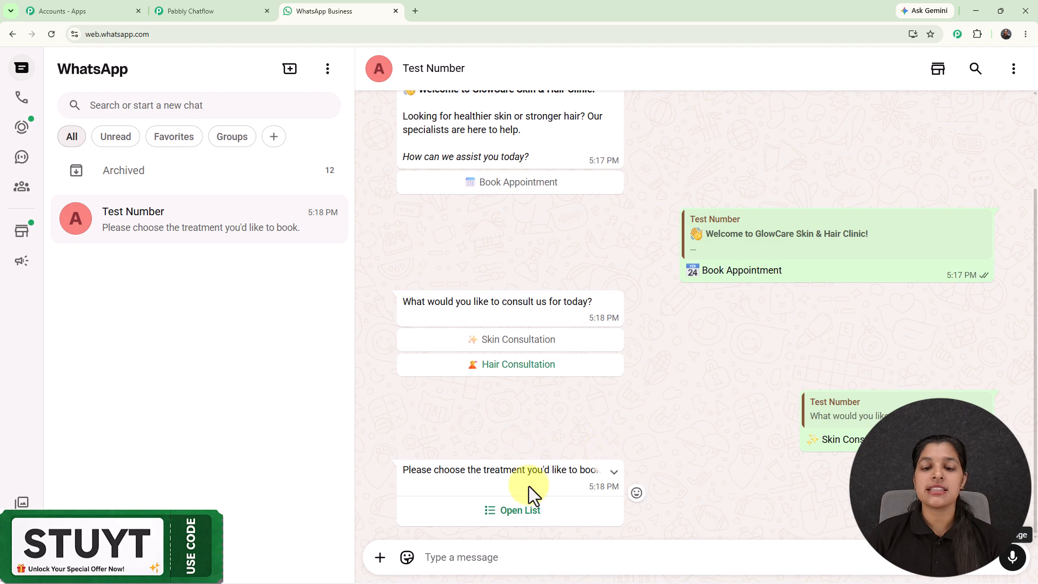
click(529, 522)
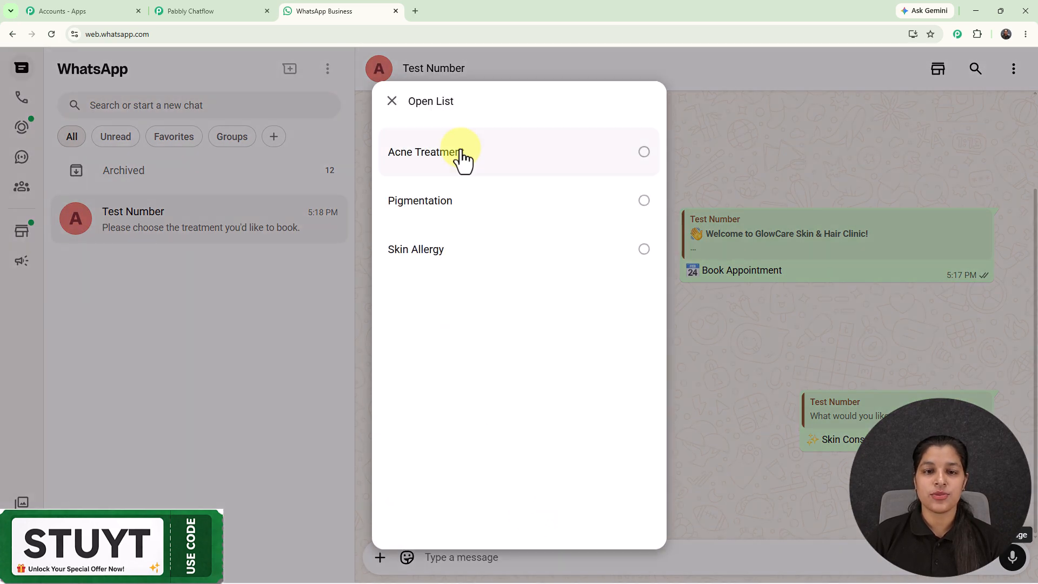
click(517, 168)
click(625, 506)
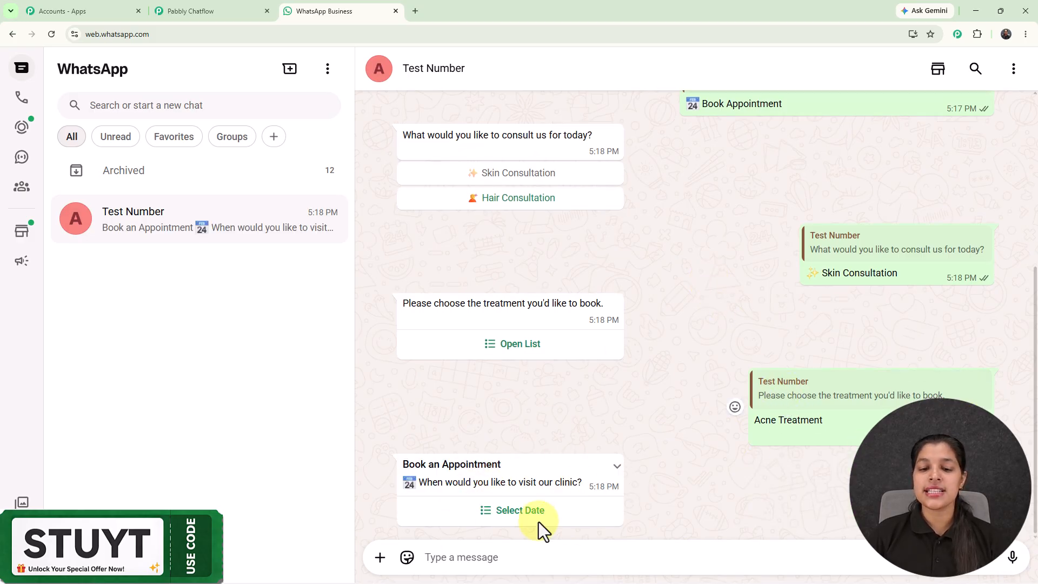
- Choose Mon, Aug 3, 2026 as the visit date and send 10:00 - 11:00 as the time slot
click(522, 512)
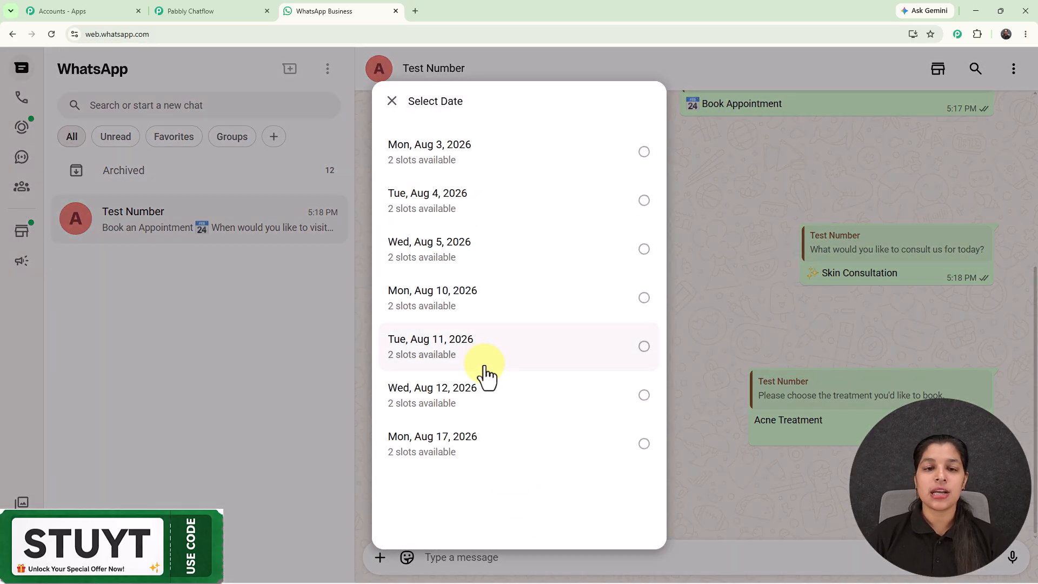
click(469, 162)
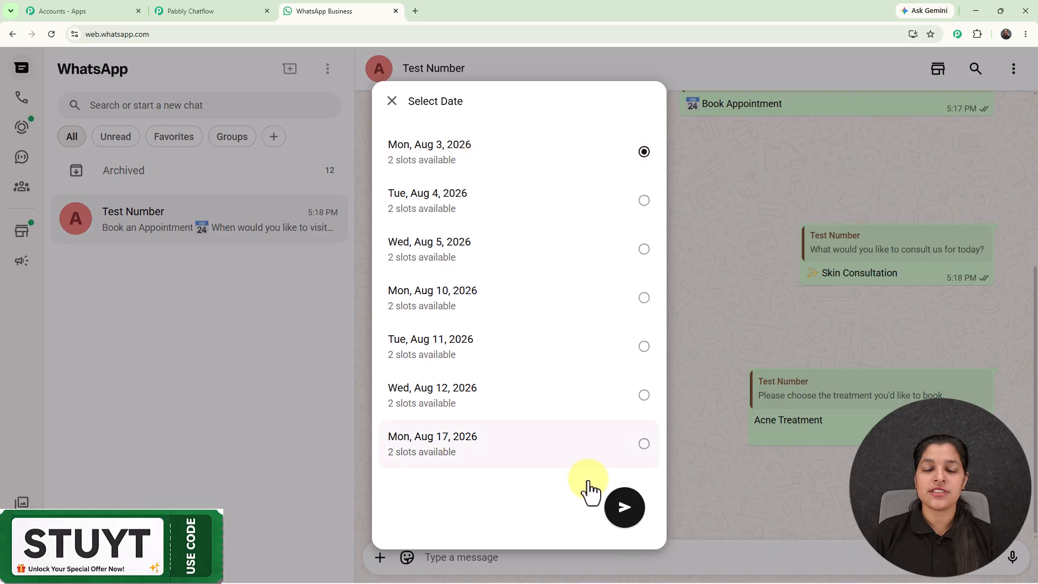
click(624, 510)
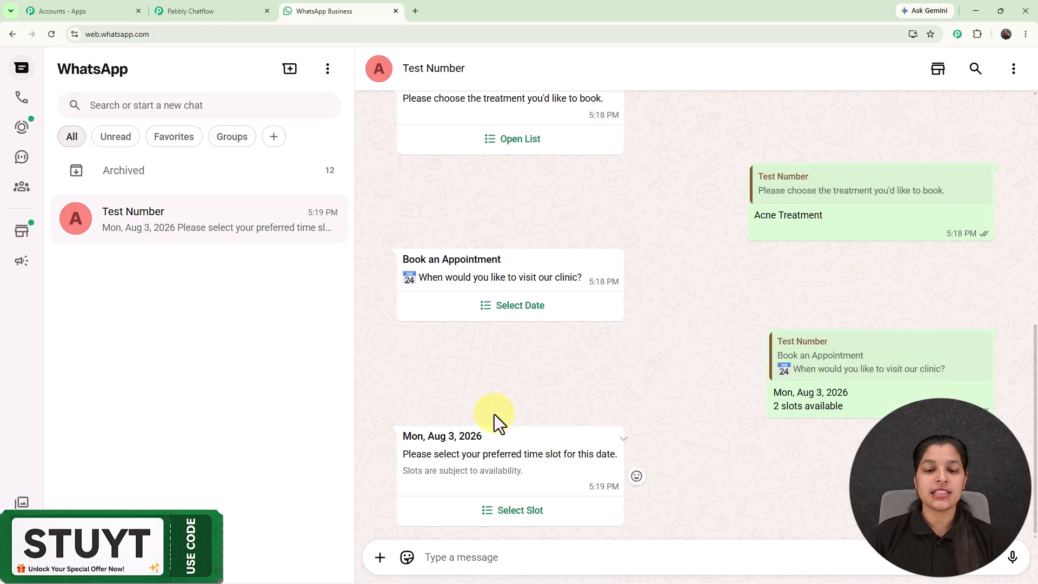
click(526, 507)
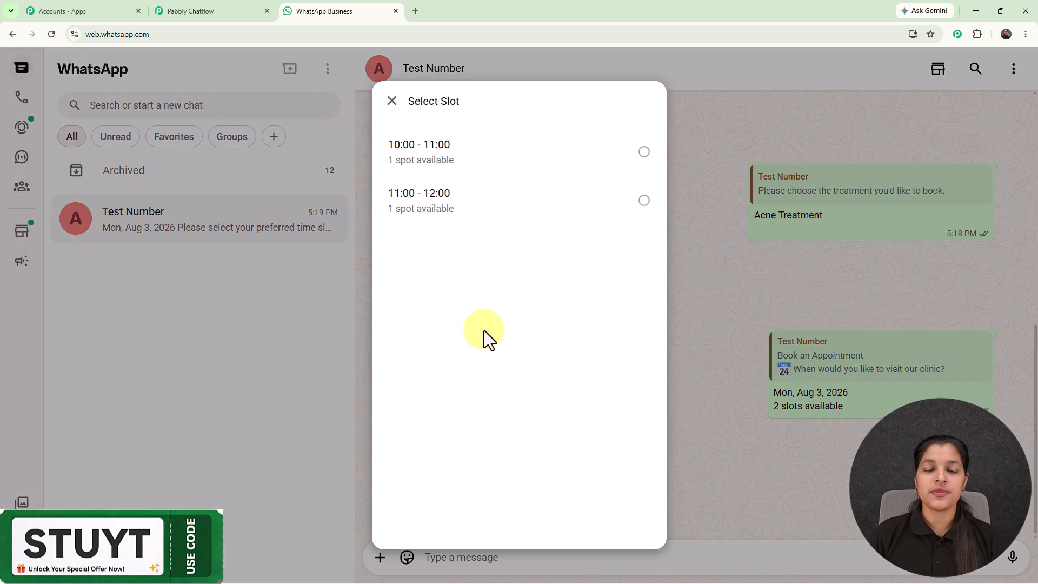
click(491, 149)
click(622, 504)
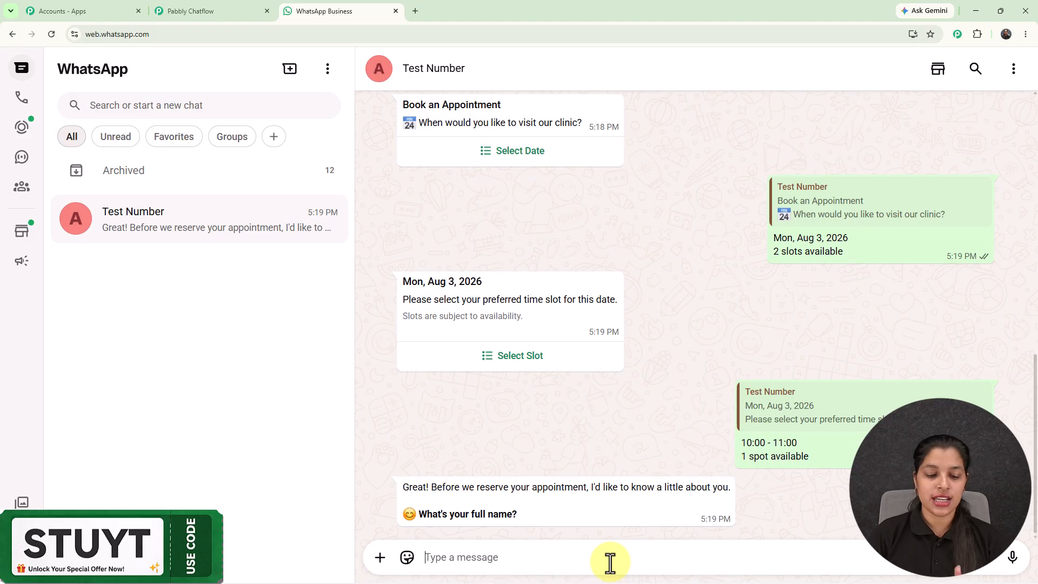
- Answer the chatbot with the customer's full name and age 22, and confirm the booking
text(Demo User)
key(Return)
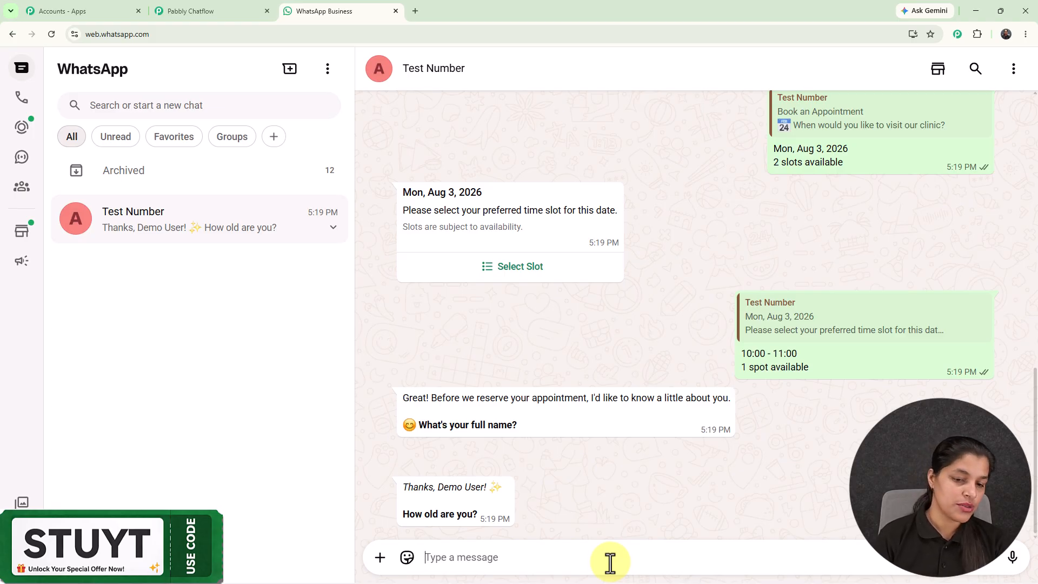
text(2)
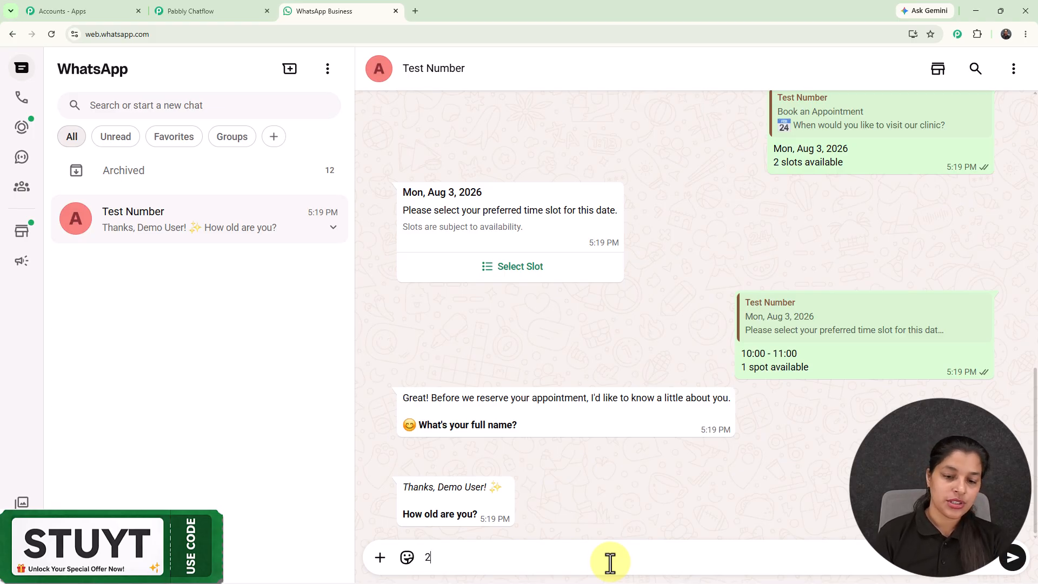
text(2)
key(Return)
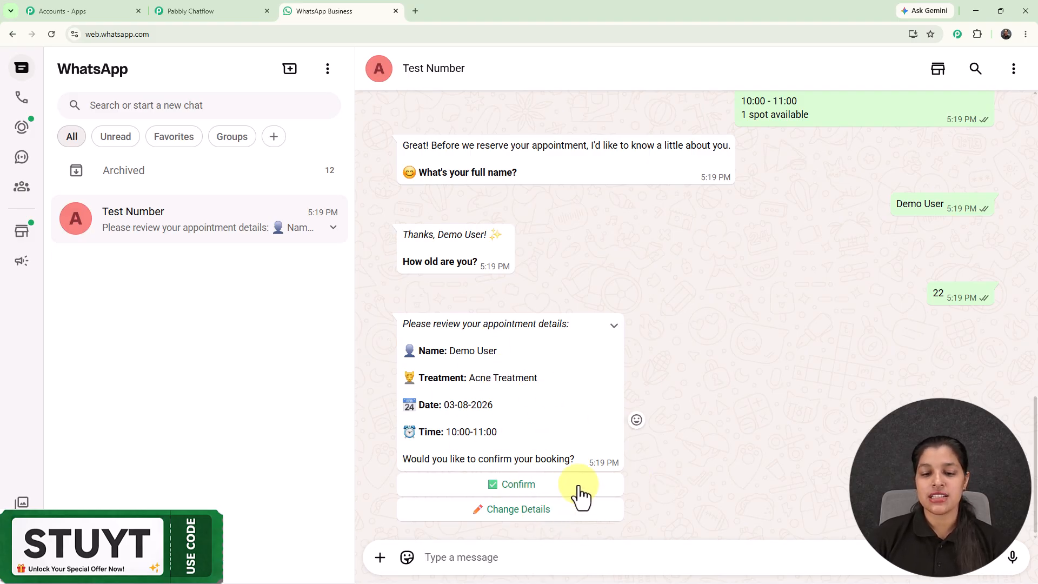
click(516, 487)
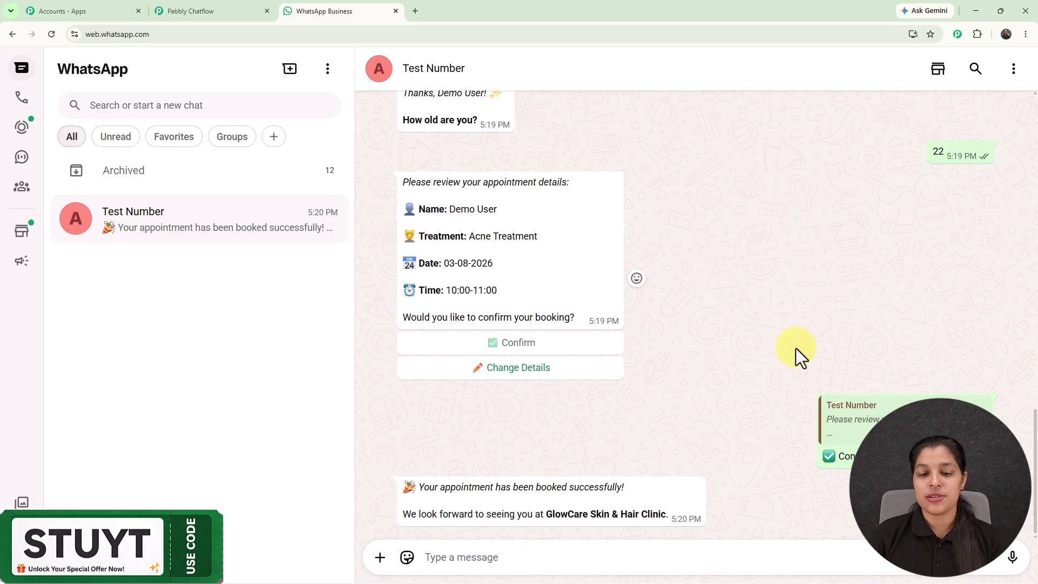
- Reply Hair Consultation to the earlier consultation question and examine its treatment list without choosing a treatment
scroll(796, 348, up, 10)
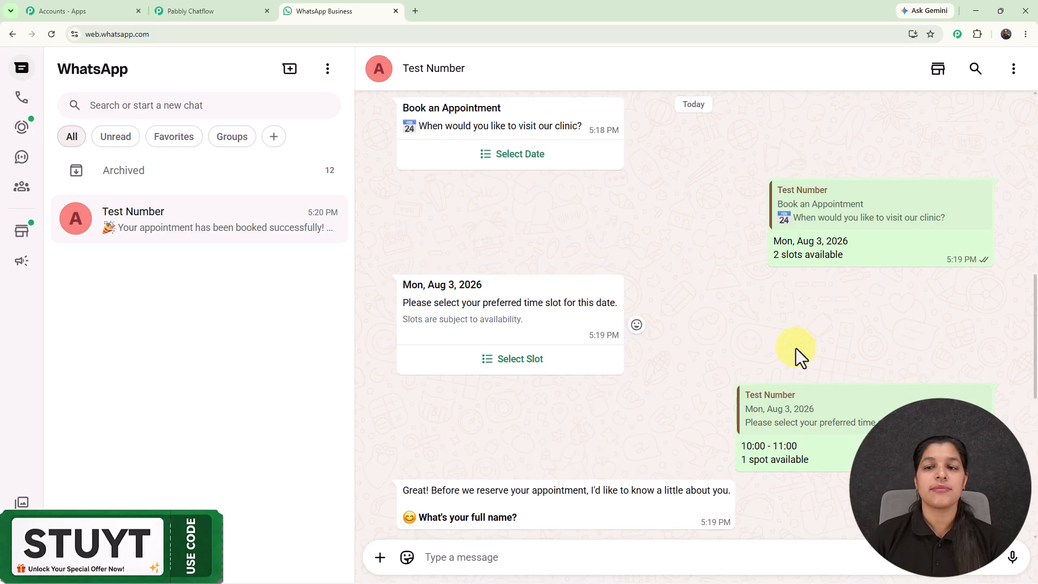
scroll(795, 348, up, 4)
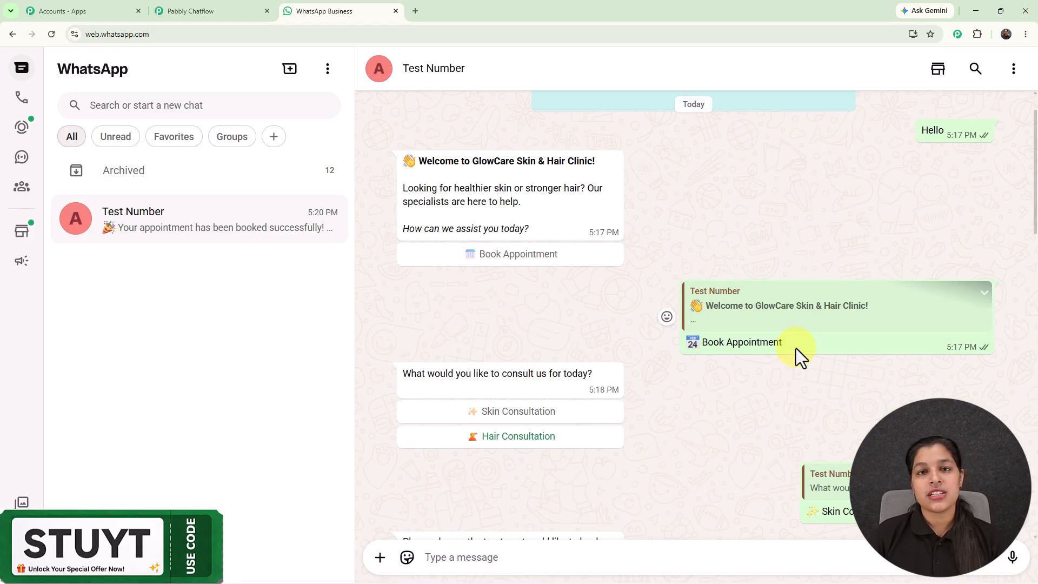
scroll(796, 348, down, 3)
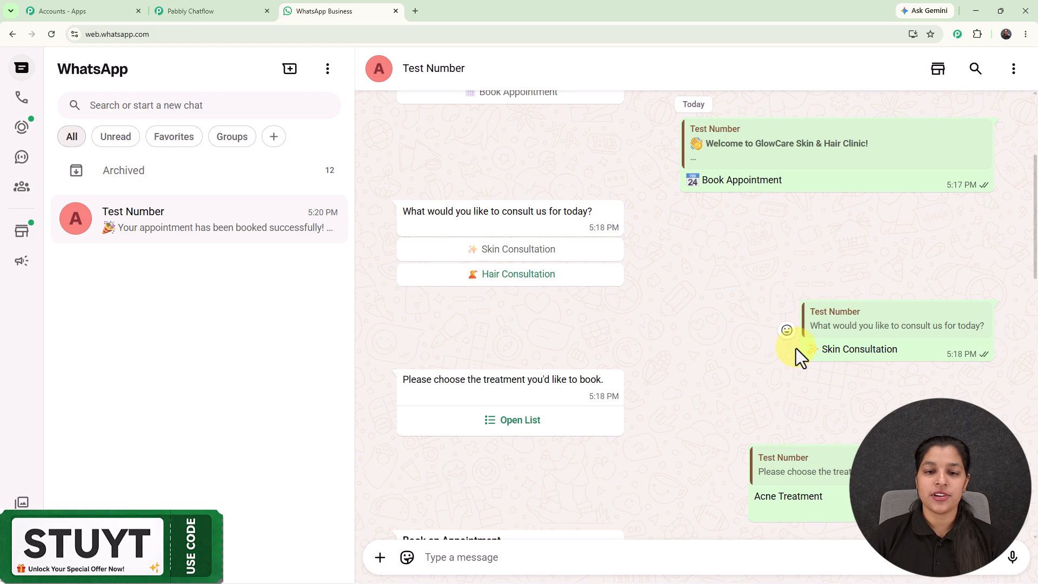
click(516, 283)
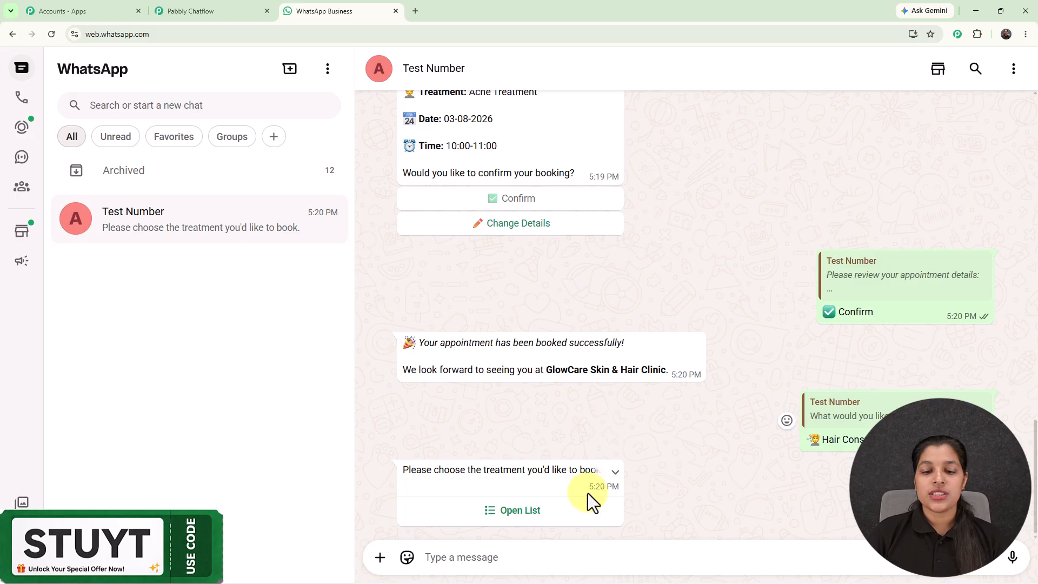
click(522, 510)
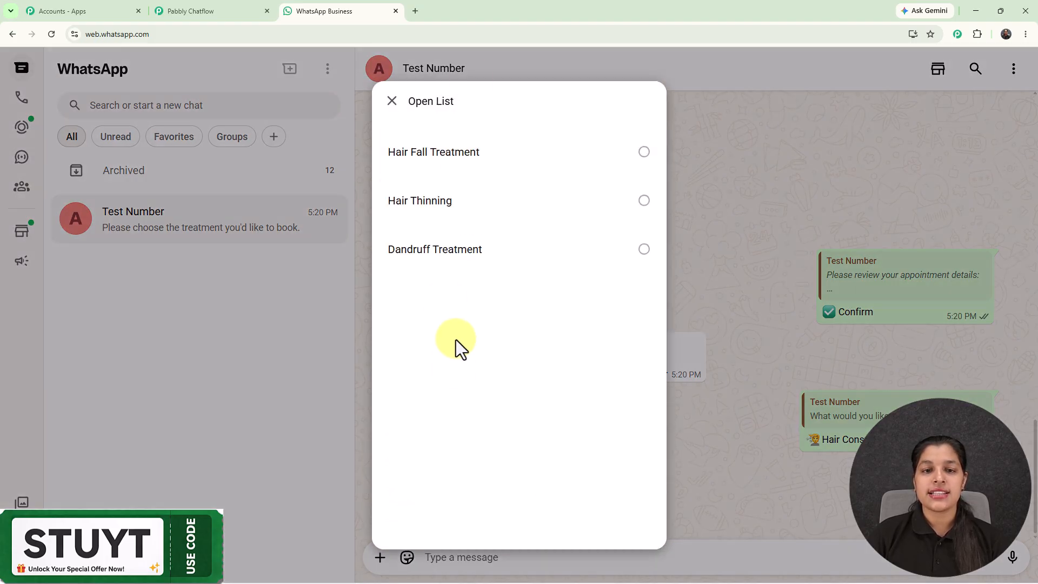
click(392, 103)
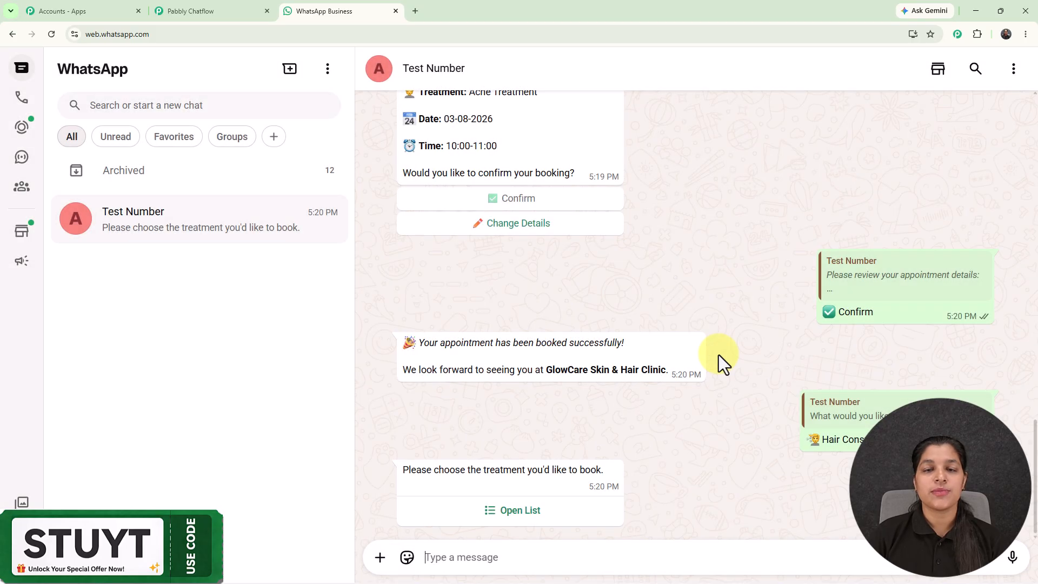
scroll(719, 354, up, 15)
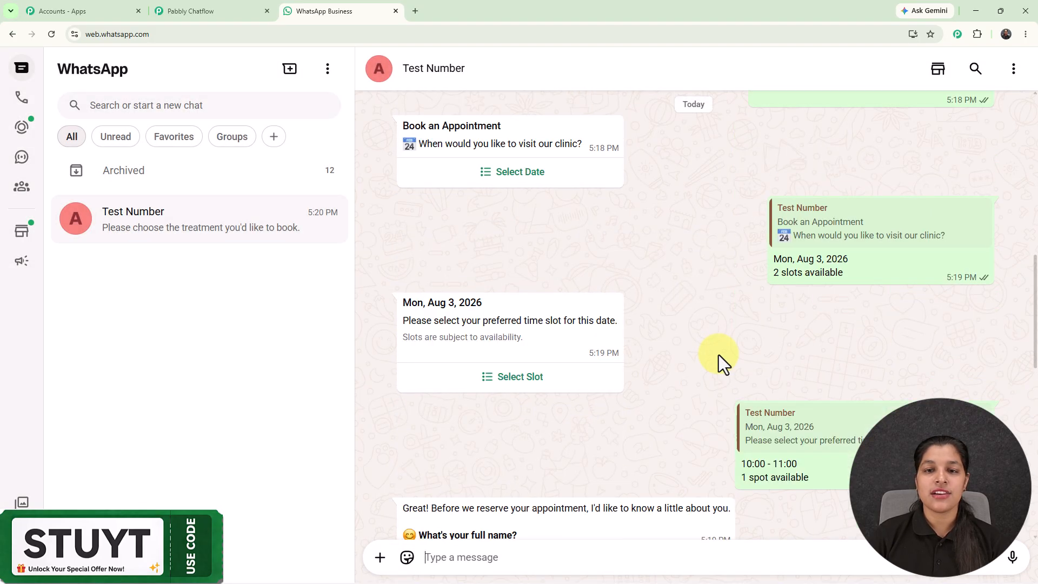
scroll(718, 355, up, 6)
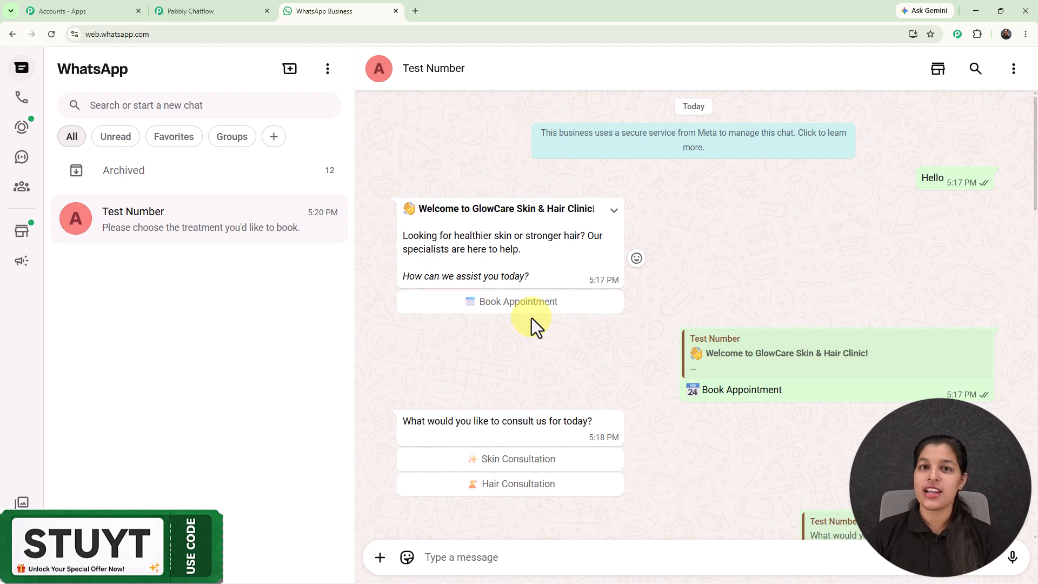
- Open pabbly.com/chatflow in a new browser tab and dismiss the limited offer popup
click(190, 10)
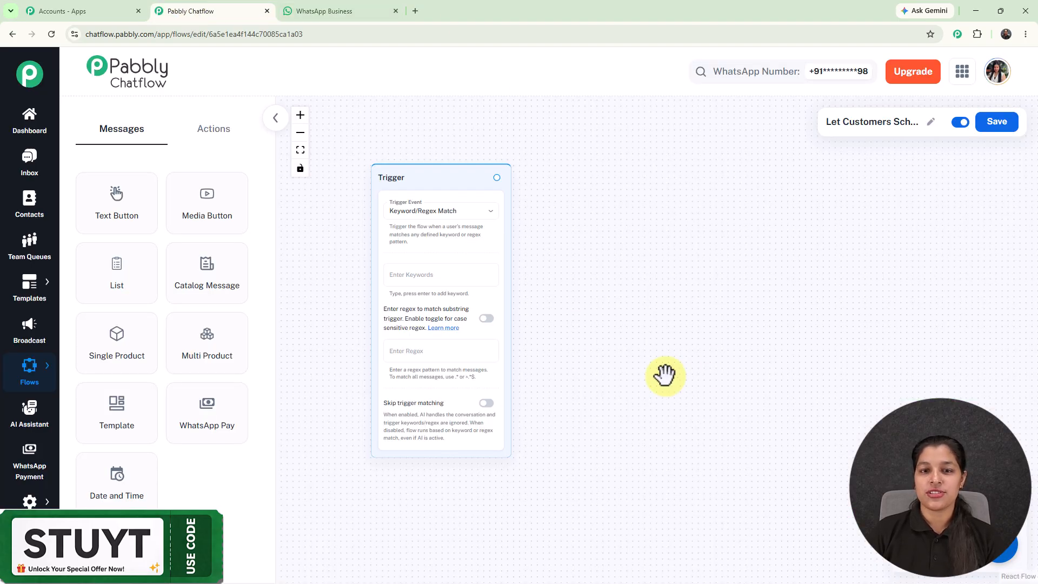
click(415, 11)
text(pabbly.com/chatflow)
key(Return)
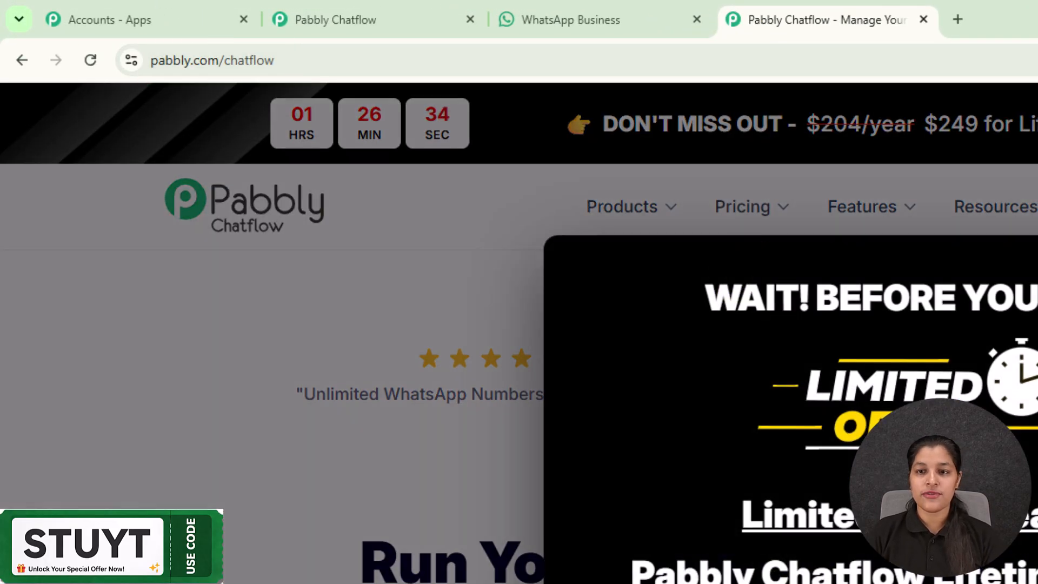
key(Escape)
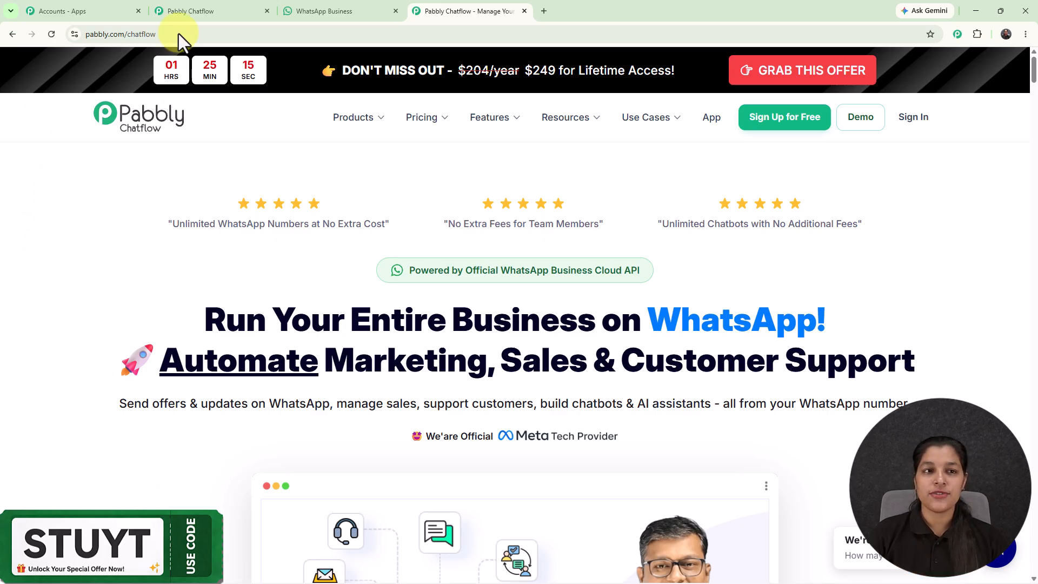
- Return to the Pabbly Chatflow flow editor and review the available trigger events, keeping Keyword/Regex Match
click(244, 7)
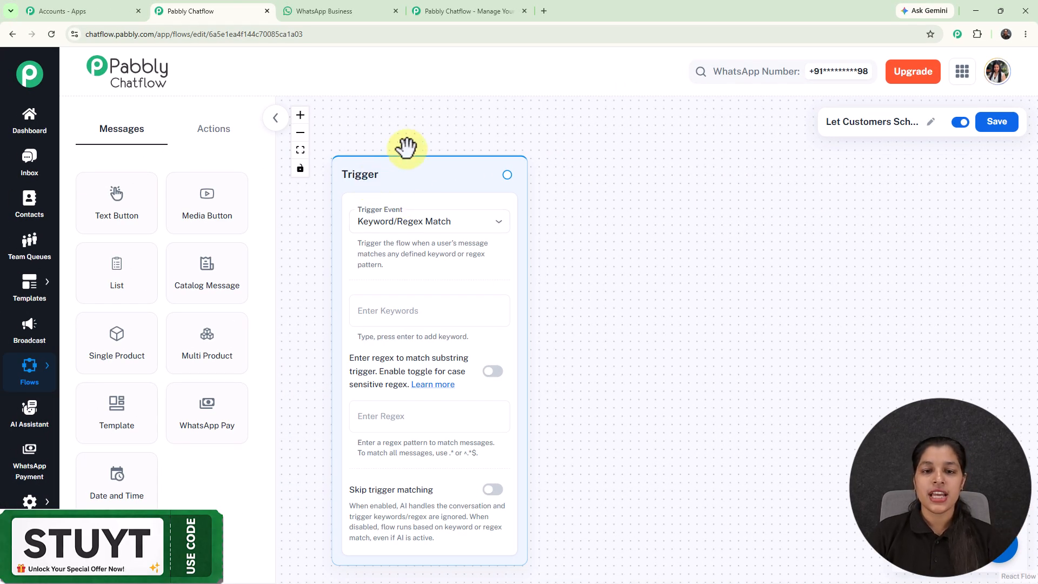
click(418, 222)
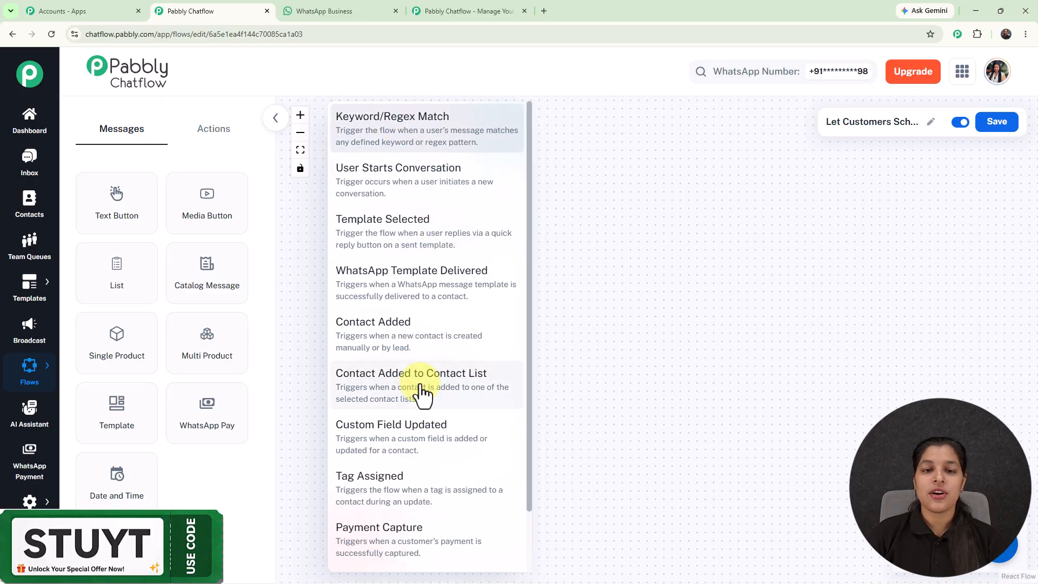
click(644, 276)
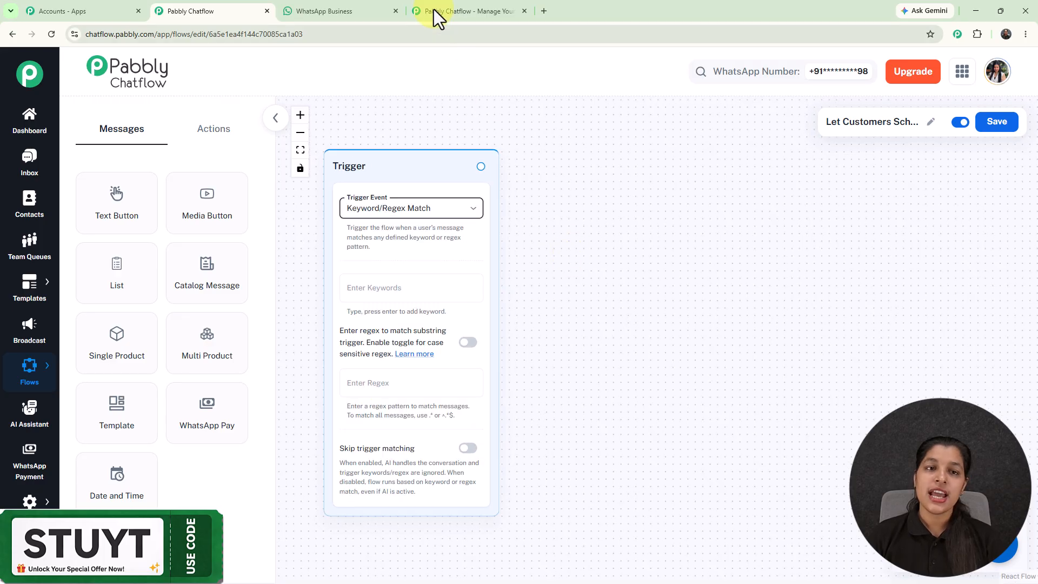
- Check the customer's opening message in the WhatsApp chat and add "Hello" as the flow trigger's keyword
click(325, 10)
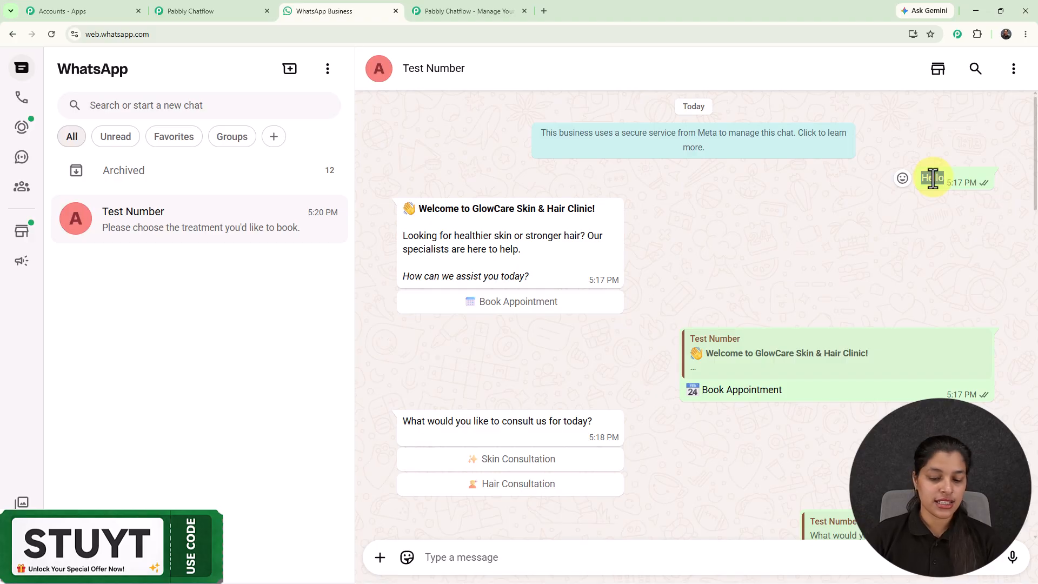
click(230, 11)
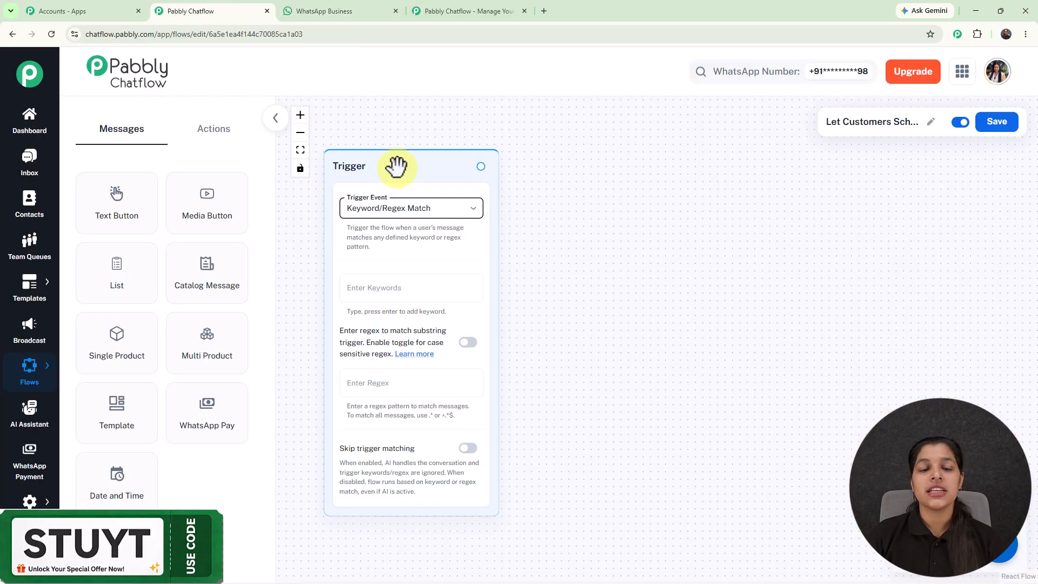
click(403, 281)
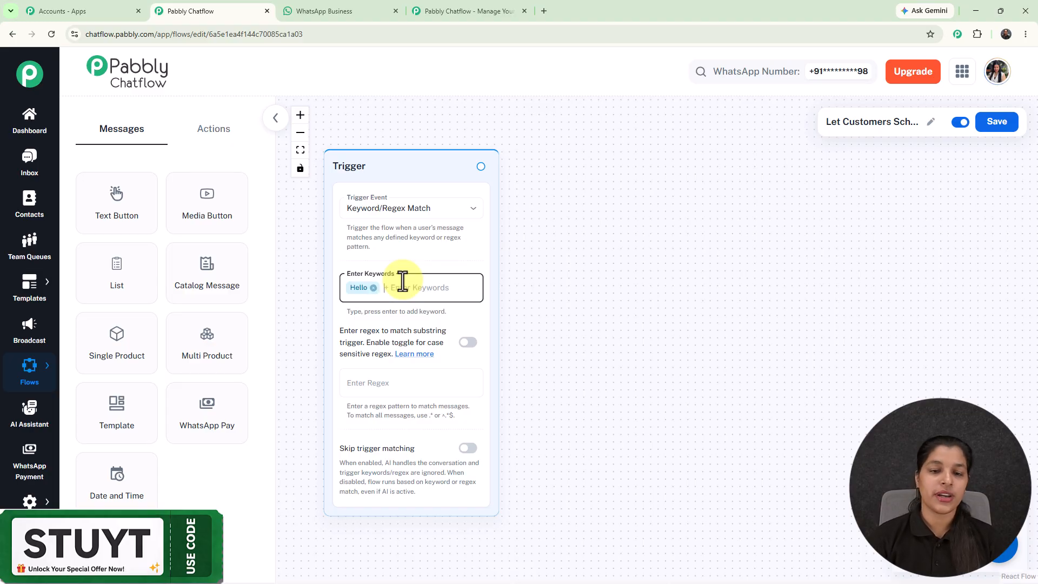
scroll(403, 281, down, 2)
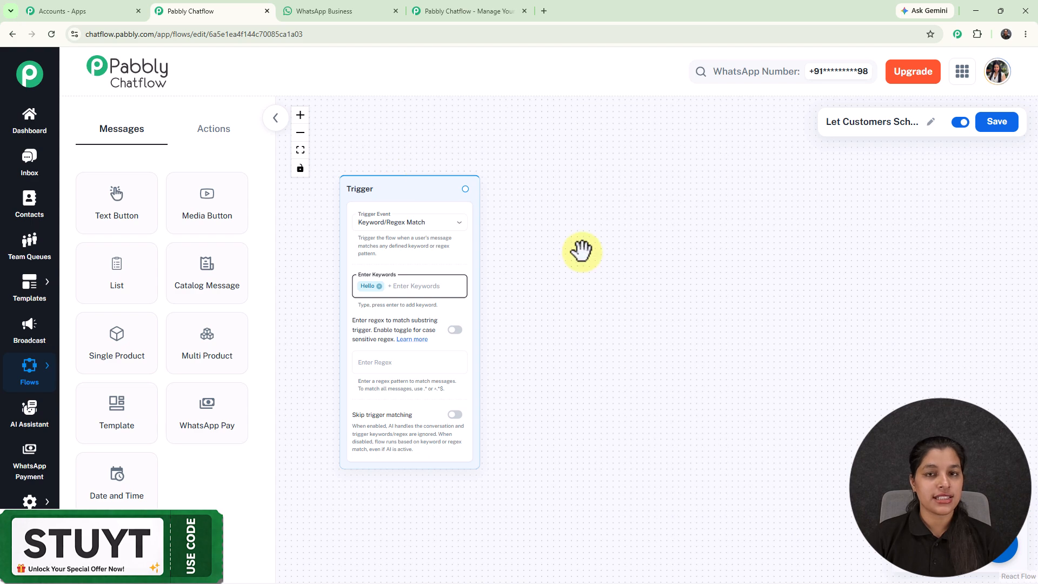
click(223, 138)
click(223, 138)
click(116, 139)
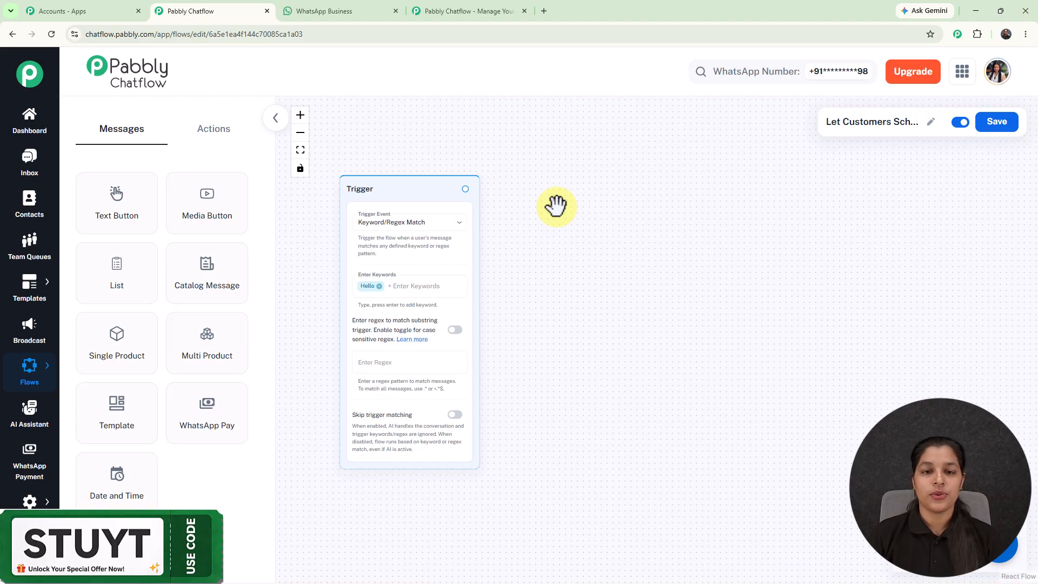
- Add a Text Button message block connected to the Trigger block's output
scroll(556, 206, up, 2)
drag(583, 199, 626, 179)
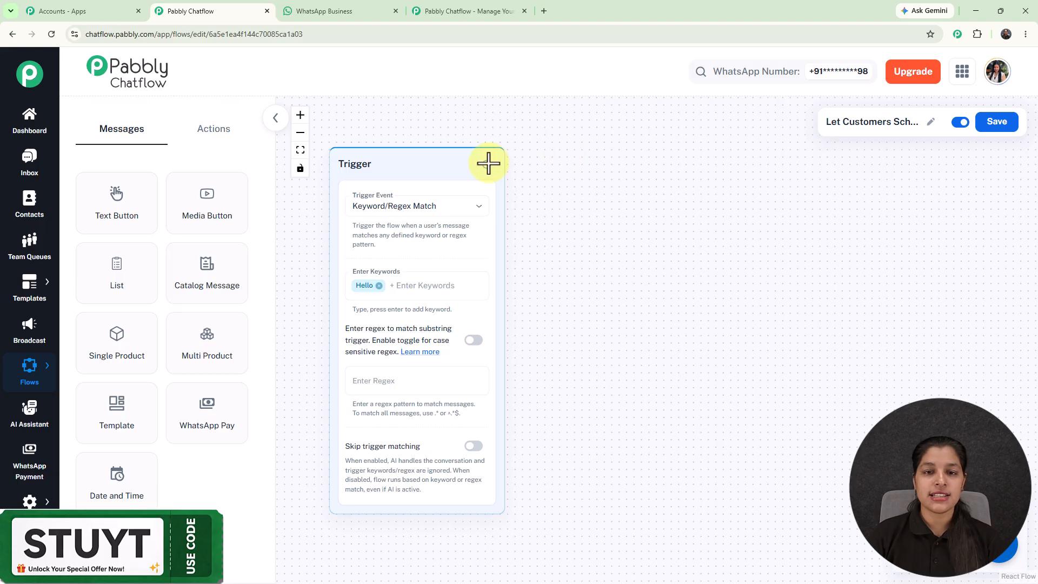
drag(487, 158, 591, 248)
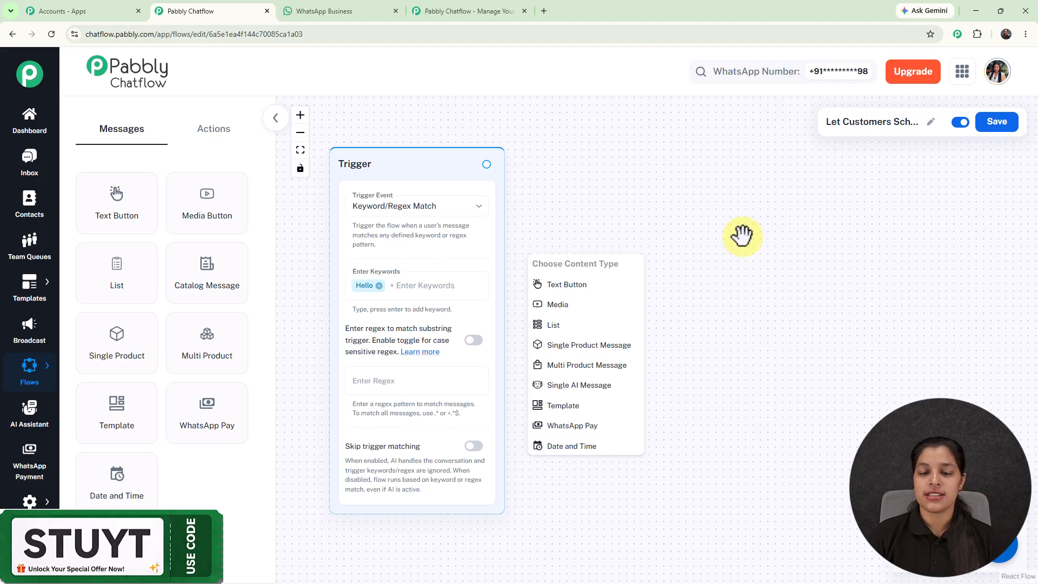
click(622, 286)
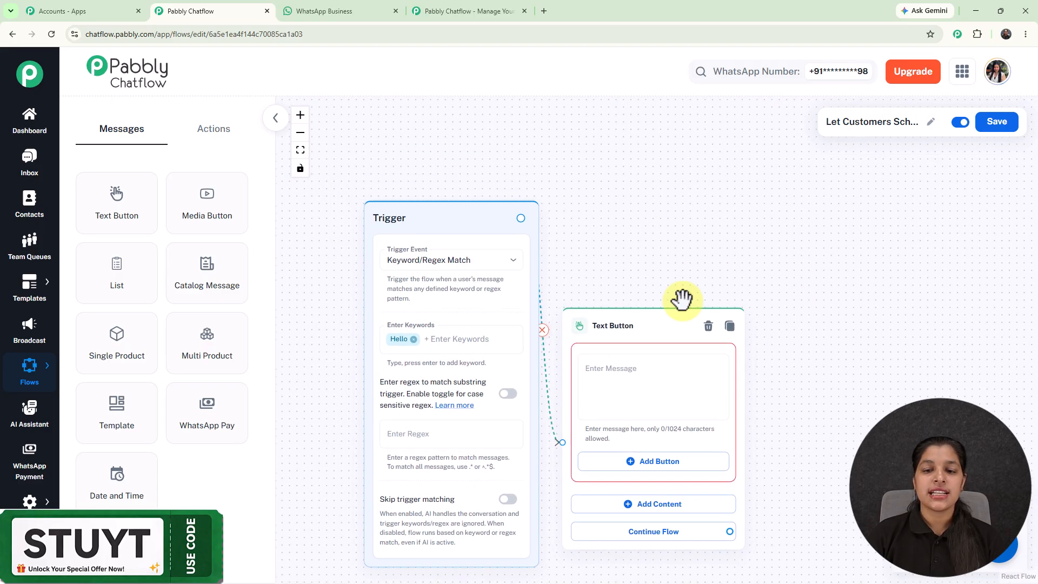
- Place the Text Button block beside the Trigger block and enter the "Welcome to GlowCare Skin & Hair Clinic!" message
drag(639, 336, 641, 224)
drag(608, 105, 528, 130)
scroll(627, 173, down, 3)
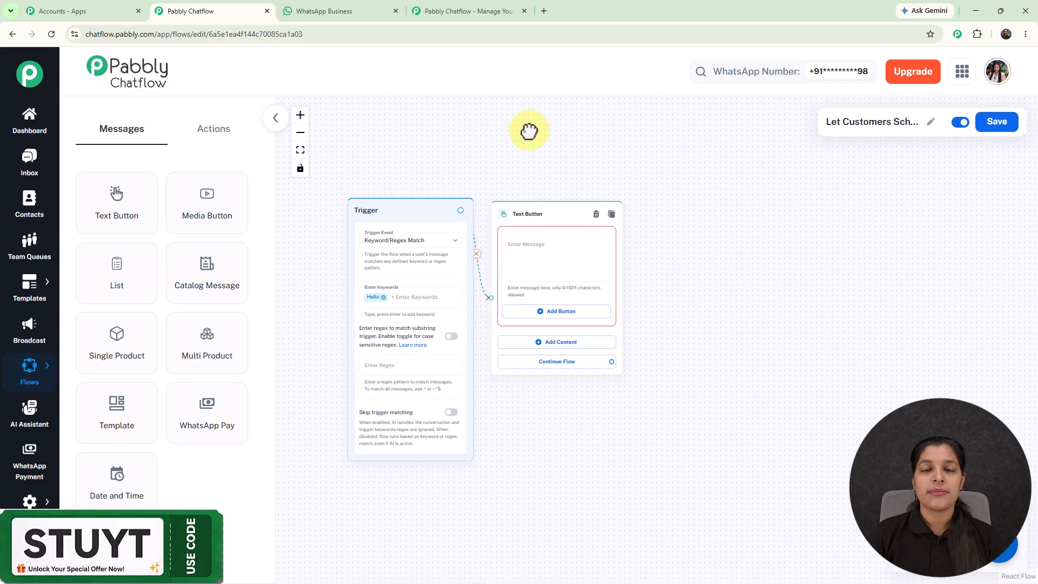
scroll(529, 130, up, 3)
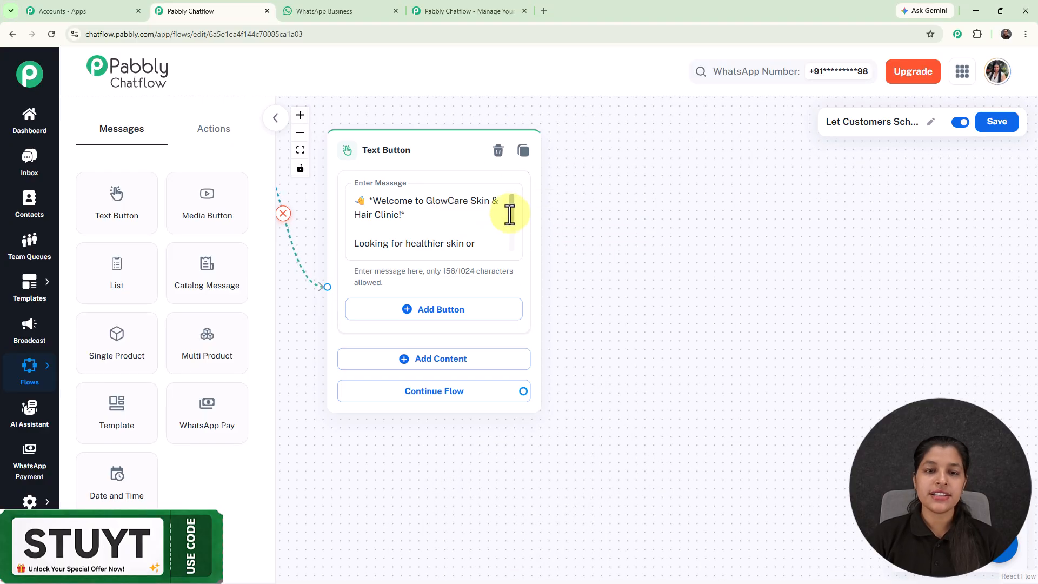
drag(631, 308, 766, 310)
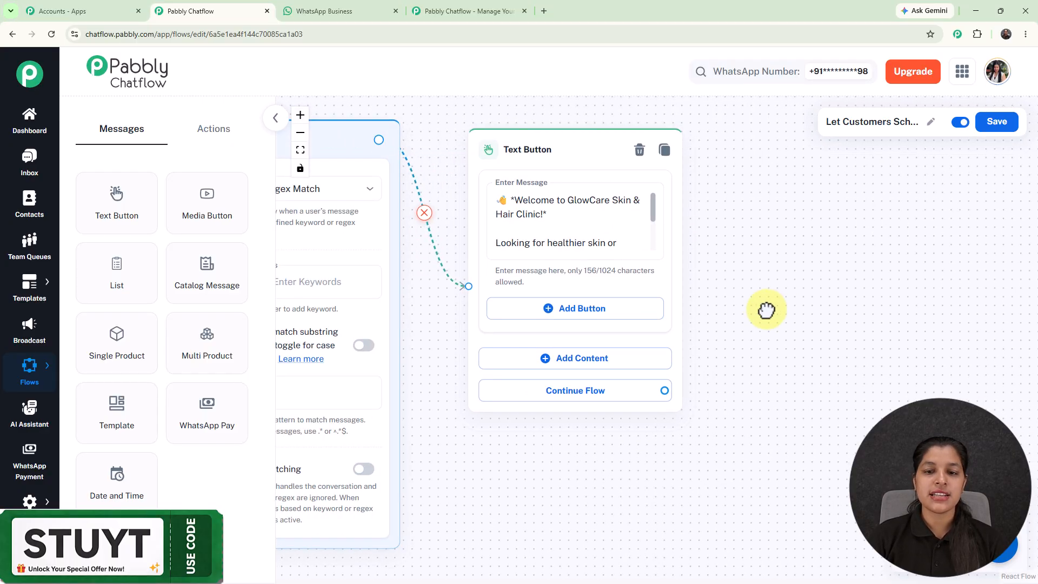
- Add a Quick Reply button named "📅 Book Appointment" to the welcome message
click(542, 310)
text(📅 Book Appointment)
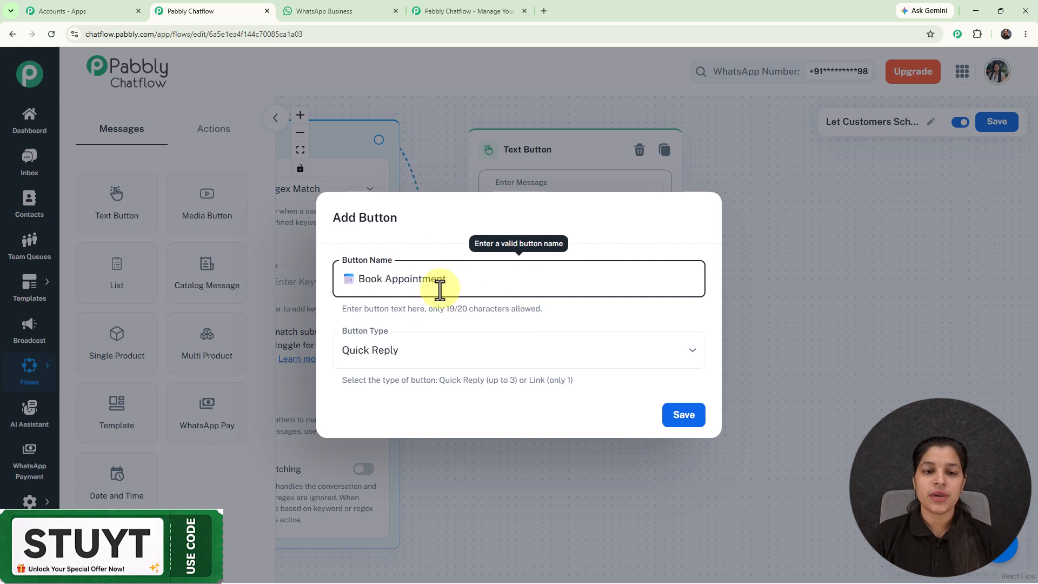
click(674, 416)
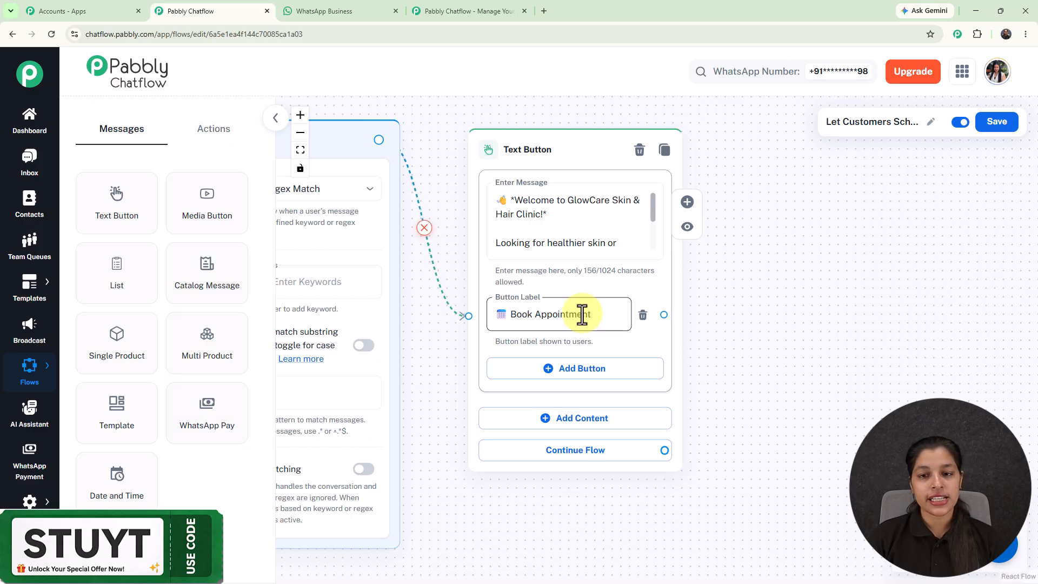
- Connect Book Appointment to a new Text Button block asking "What would you like to consult us for today?" with Skin Consultation and Hair Consultation buttons
drag(664, 314, 748, 233)
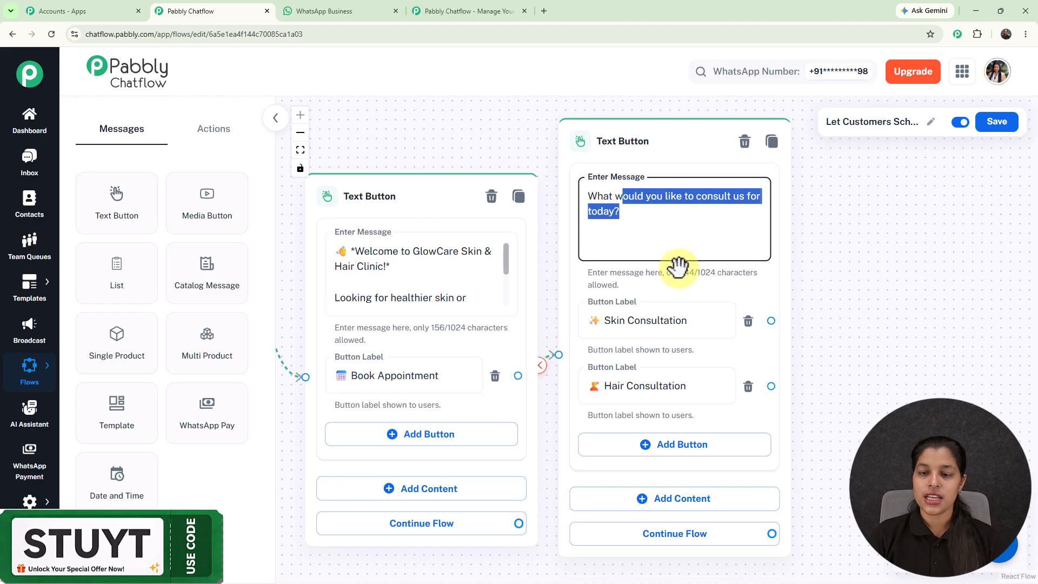
click(851, 290)
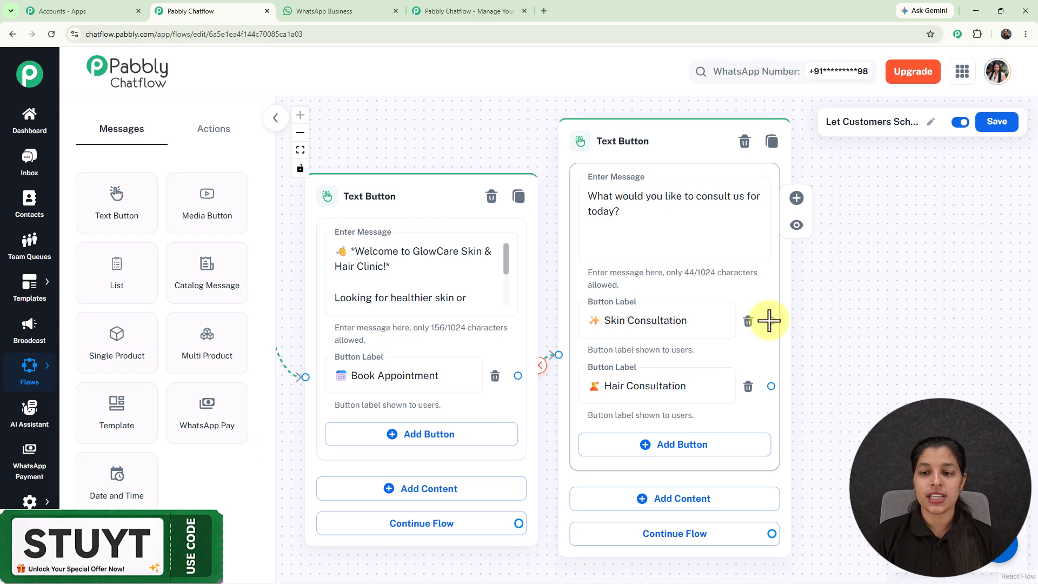
- Connect the Skin Consultation button to a new List block and move that block higher on the canvas
drag(772, 322, 892, 139)
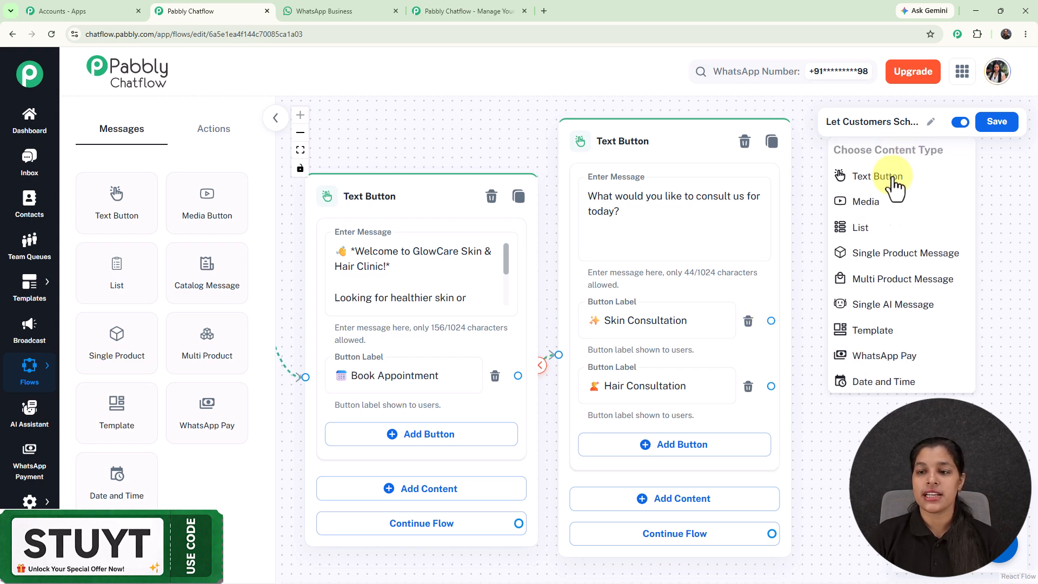
click(870, 231)
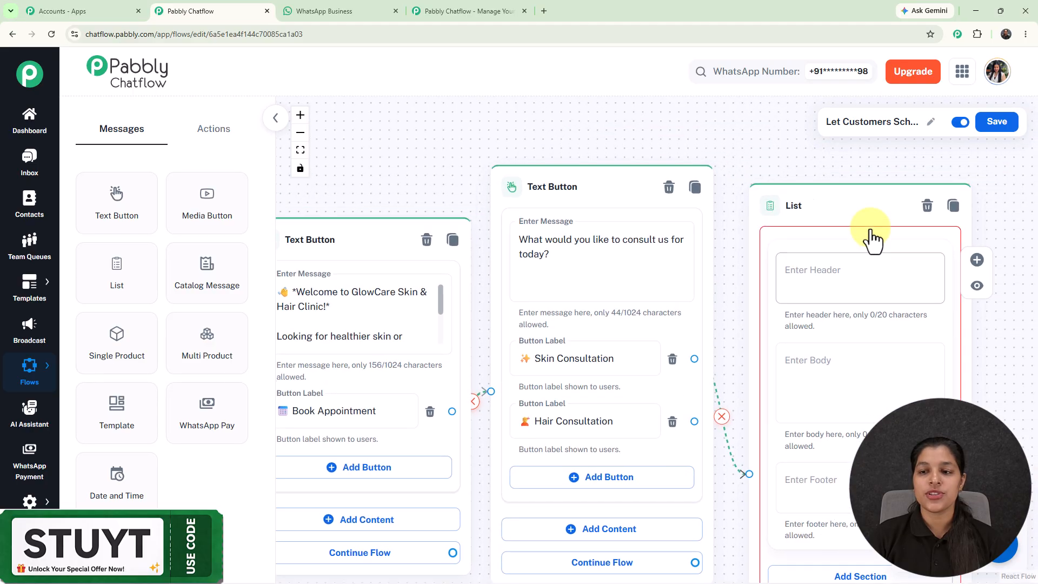
drag(771, 236, 763, 74)
- Enter "Please choose the treatment you'd like to book." as the List block's body text
scroll(736, 157, up, 4)
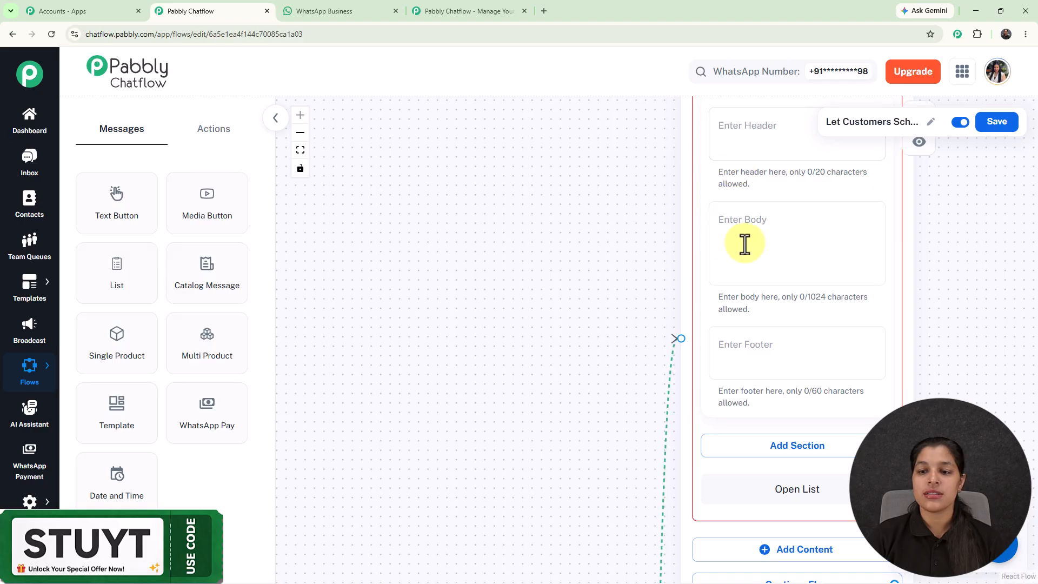
click(727, 253)
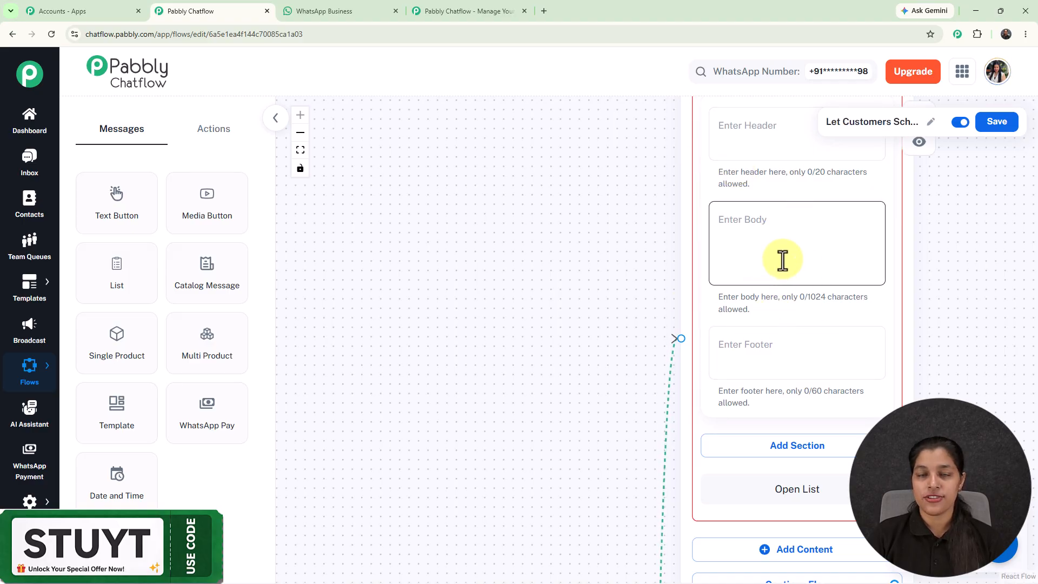
text(Please choose the treatment you'd like to book.)
- Add a section titled "Treatment" to the List block
drag(582, 258, 424, 174)
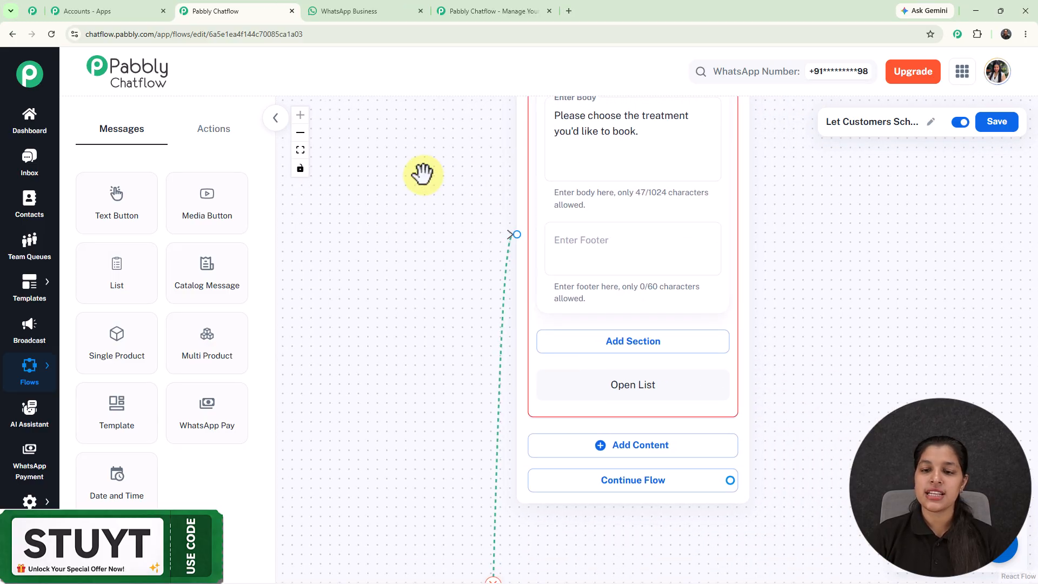
click(660, 346)
drag(746, 319, 760, 157)
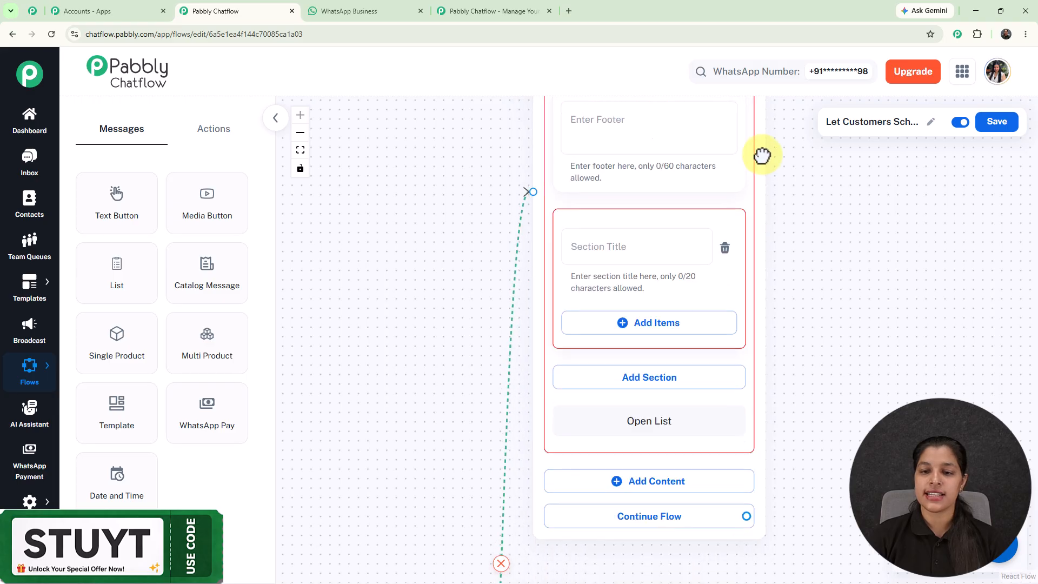
click(666, 203)
text(Treatm)
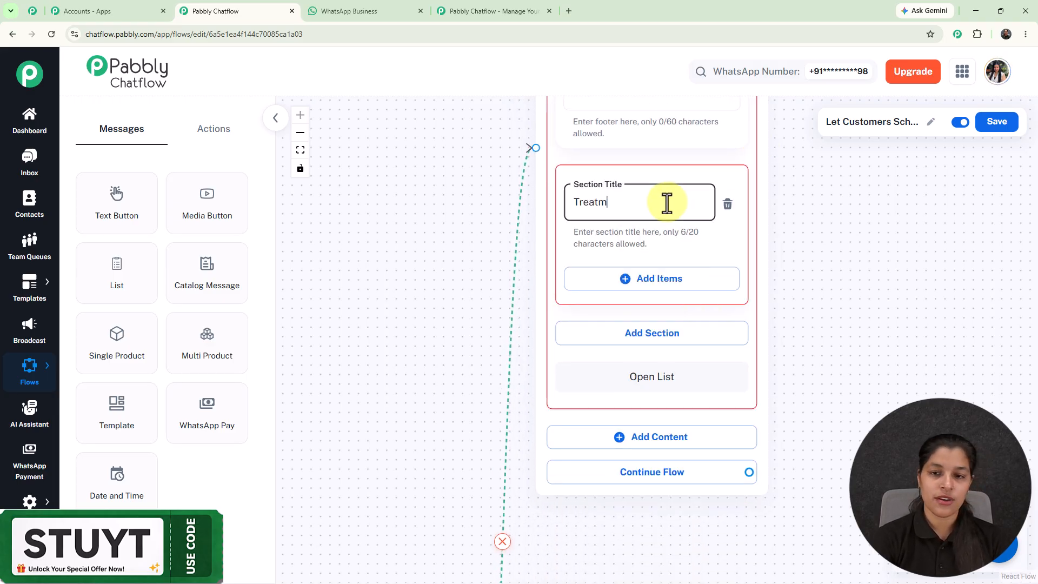
text(ent)
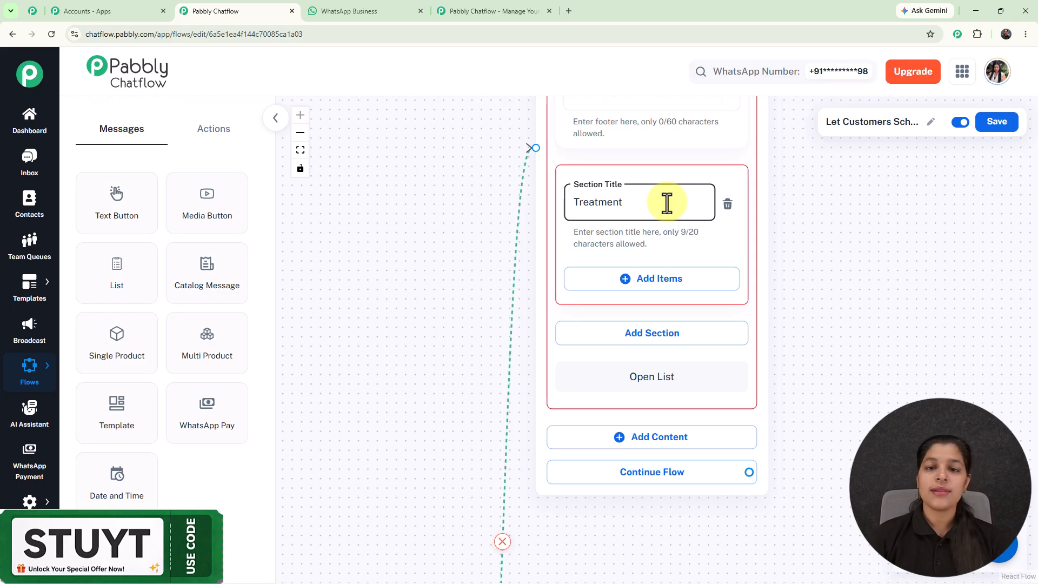
- Add an item titled "Acne Treatment" to the Treatment section
drag(822, 290, 841, 220)
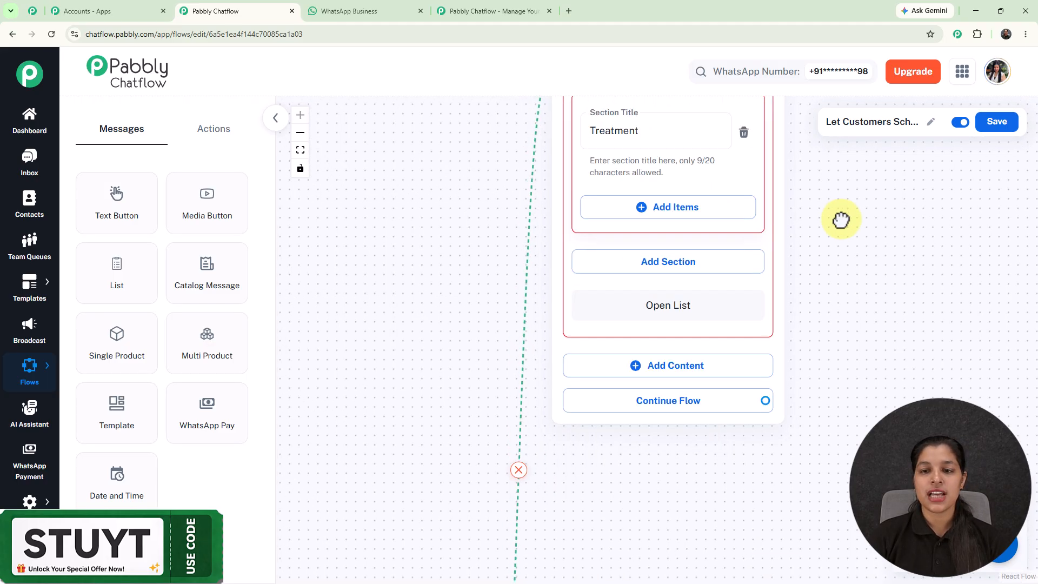
click(676, 208)
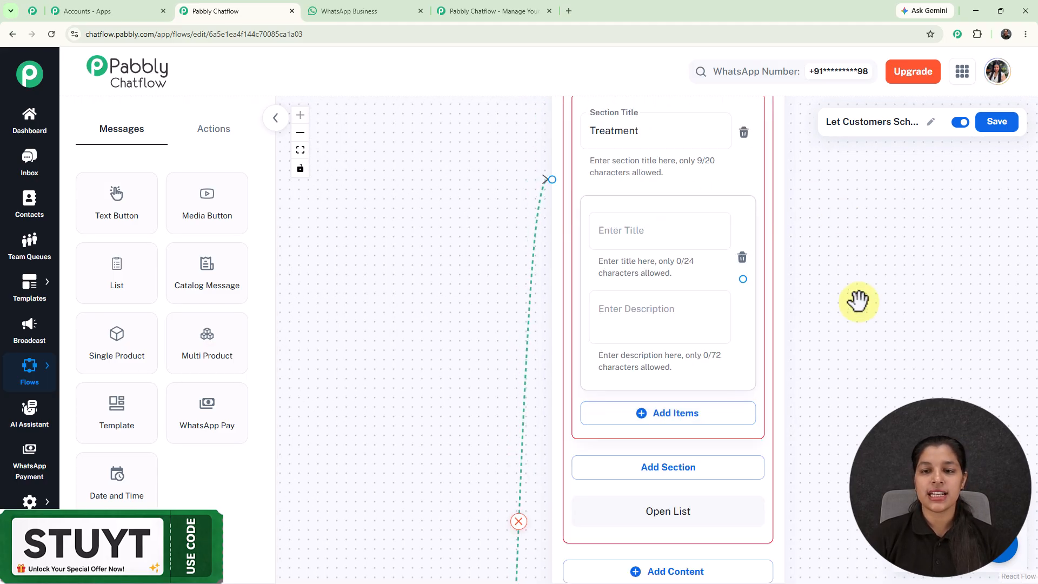
click(648, 234)
text(Acne Treatment)
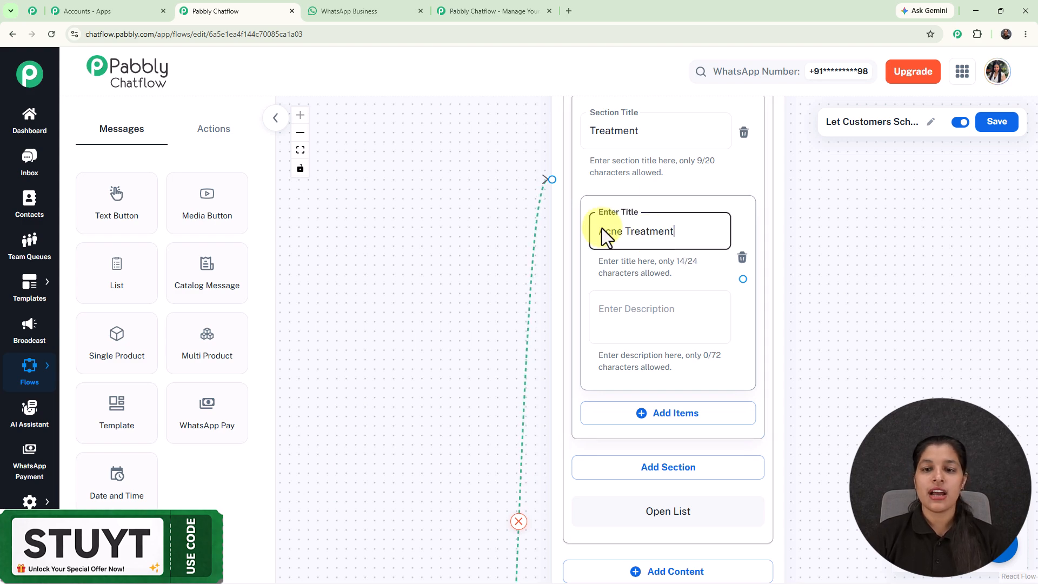
- Add two more items titled "Pigmentation" and "Skin Allergy" to the Treatment section
scroll(676, 234, down, 3)
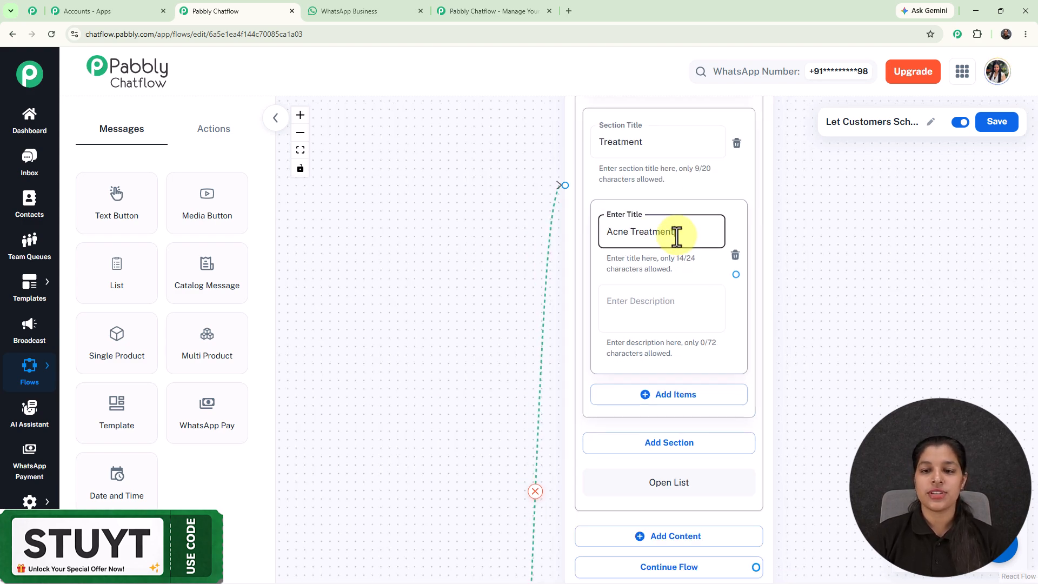
scroll(676, 234, down, 2)
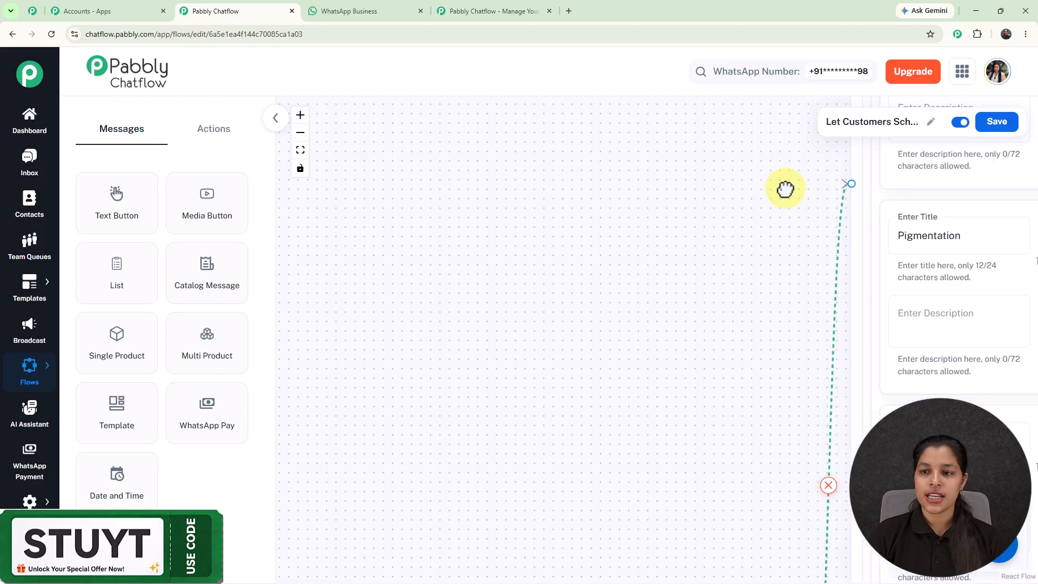
drag(785, 185, 414, 143)
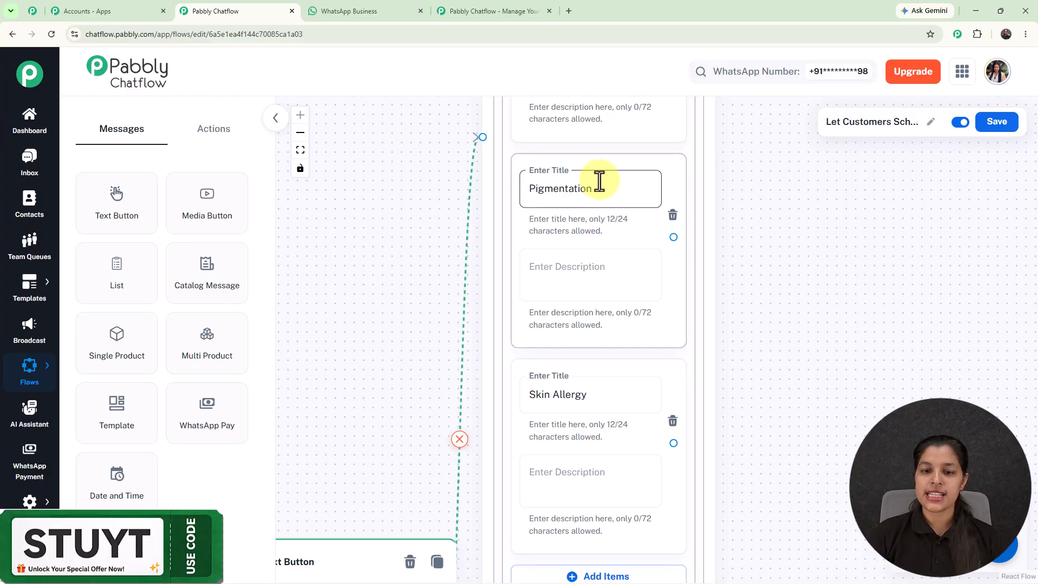
scroll(641, 192, down, 2)
drag(627, 152, 700, 236)
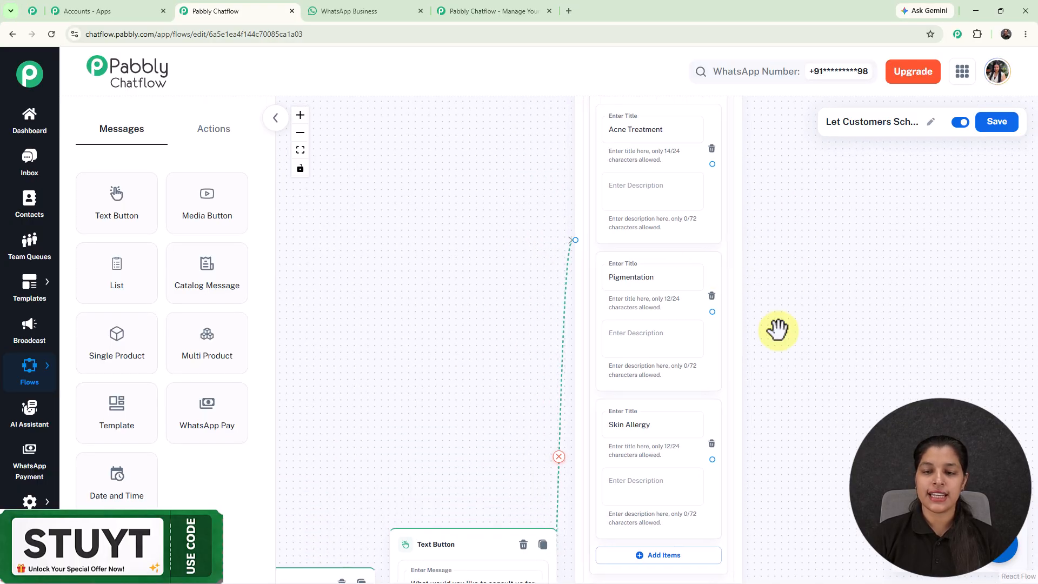
- Add a Set Custom Field action block beside the List block and connect the Acne Treatment item to it
scroll(777, 328, down, 2)
scroll(698, 151, down, 1)
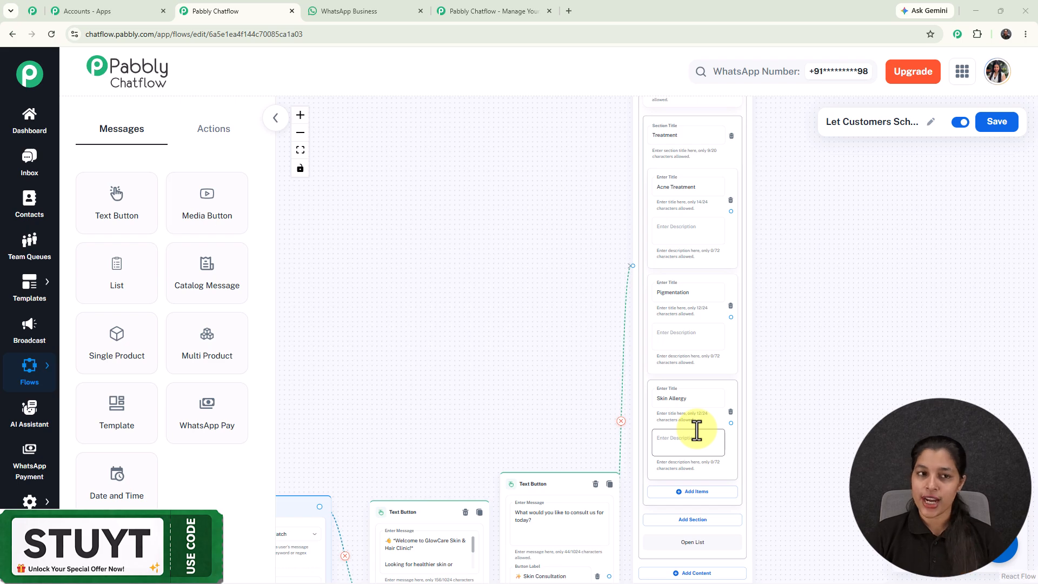
click(205, 138)
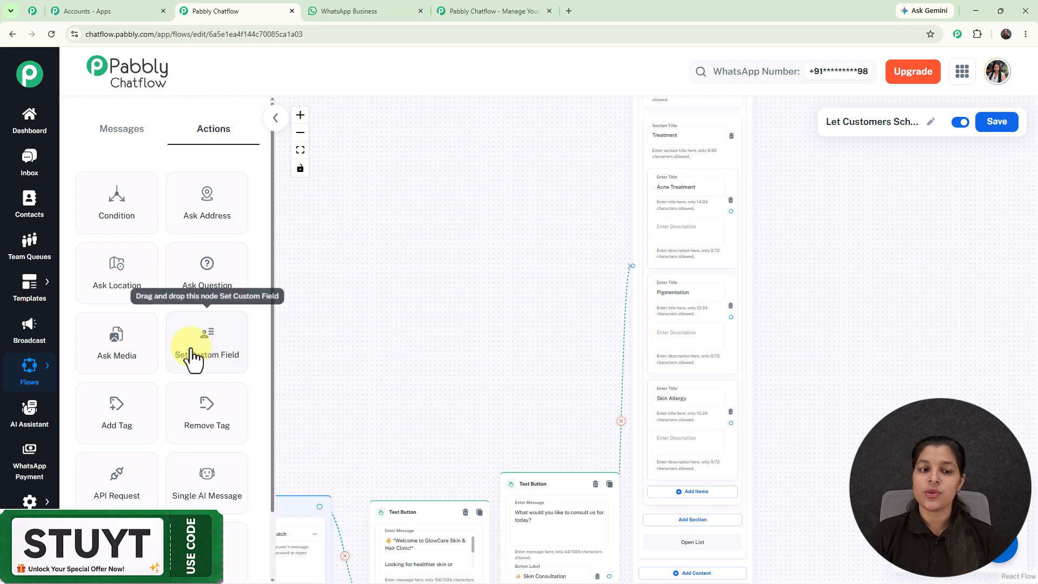
mouse_move(223, 365)
mouse_down()
mouse_move(399, 340)
mouse_move(859, 198)
mouse_move(786, 160)
mouse_up()
drag(731, 211, 763, 222)
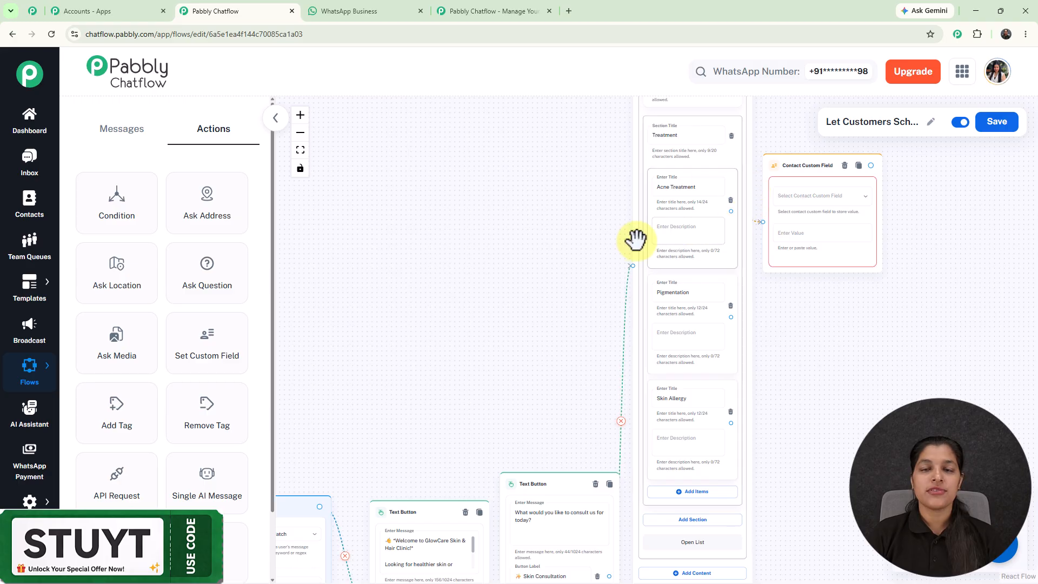
- Select Treatment as the contact custom field in the new Contact Custom Field block
click(816, 197)
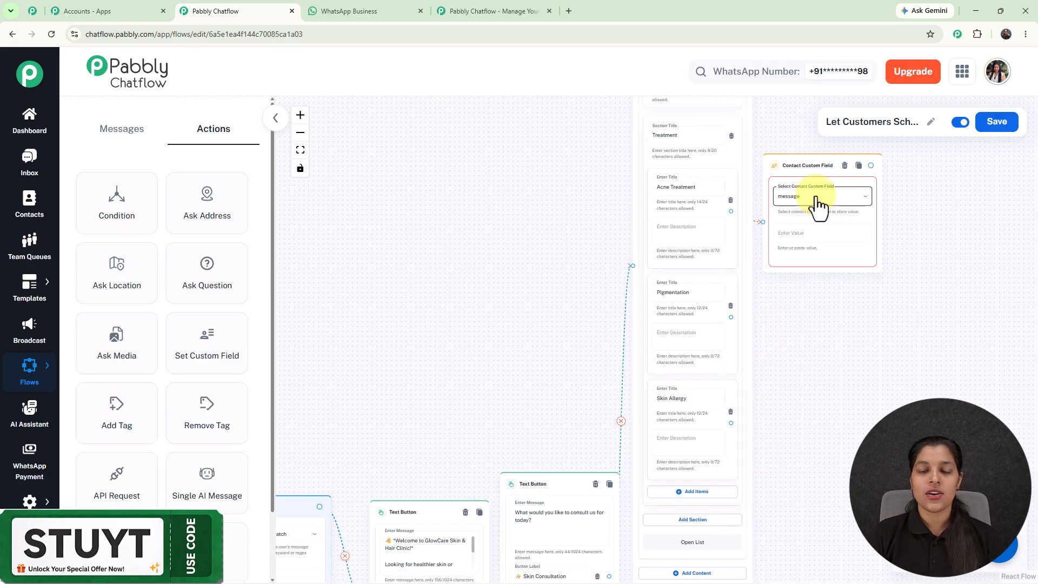
click(816, 198)
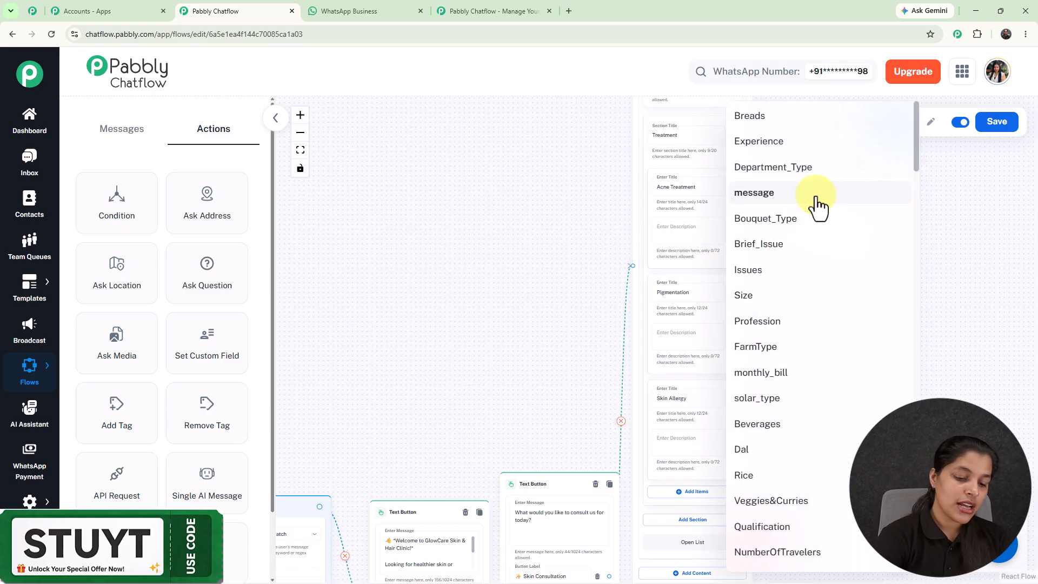
scroll(817, 207, down, 5)
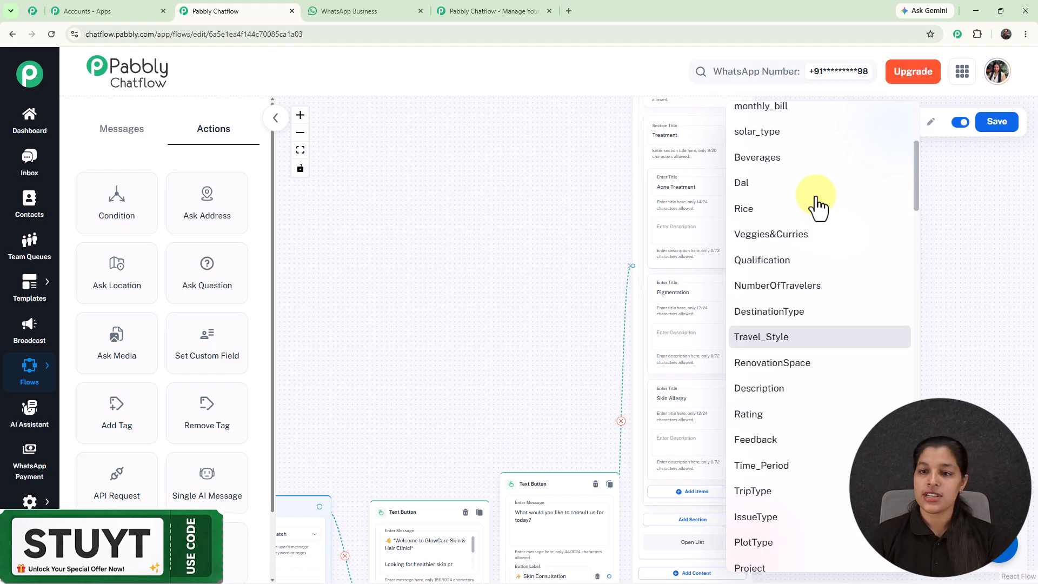
scroll(817, 207, down, 11)
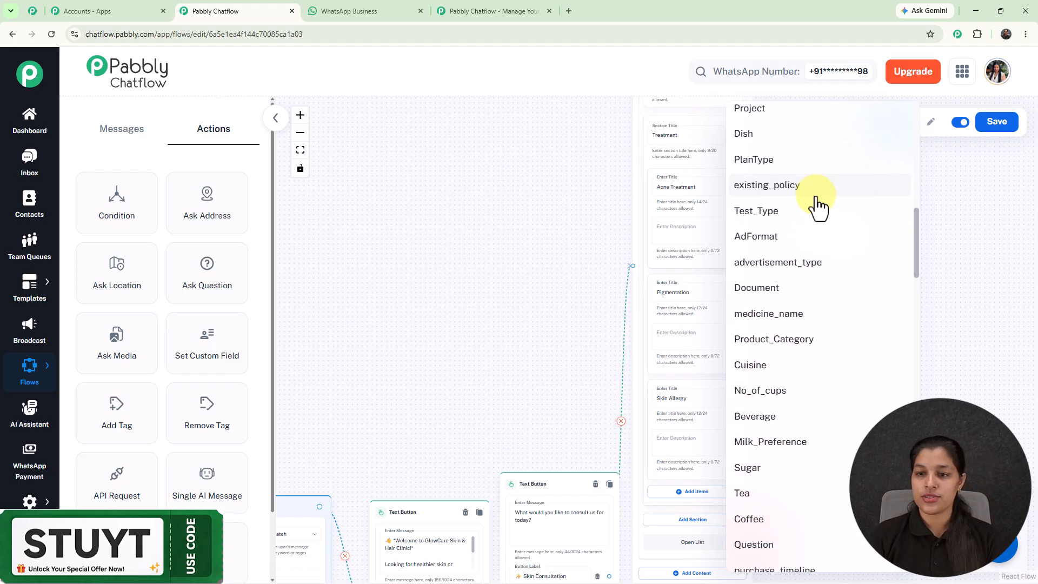
scroll(818, 207, up, 2)
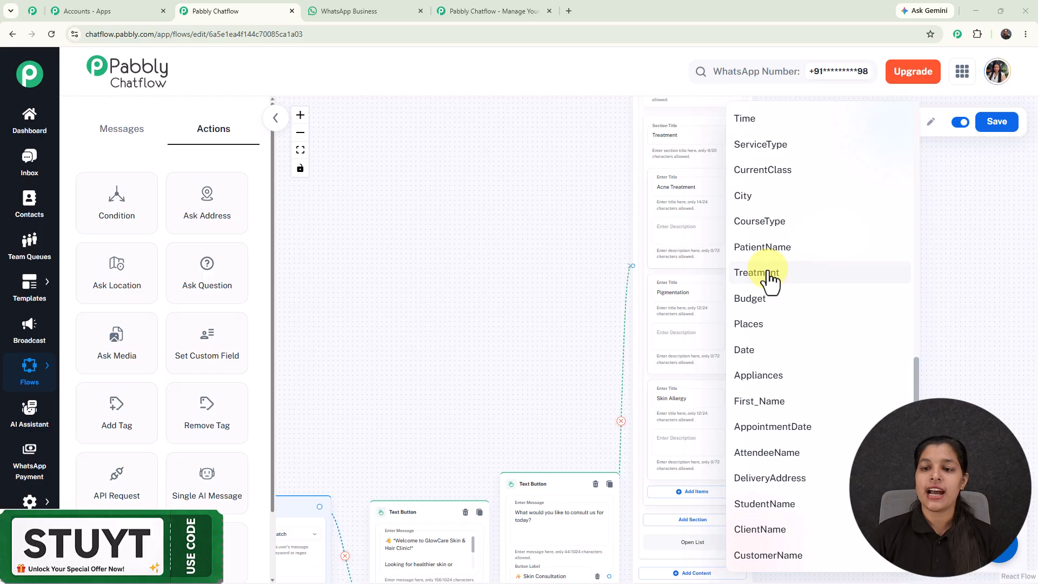
click(770, 274)
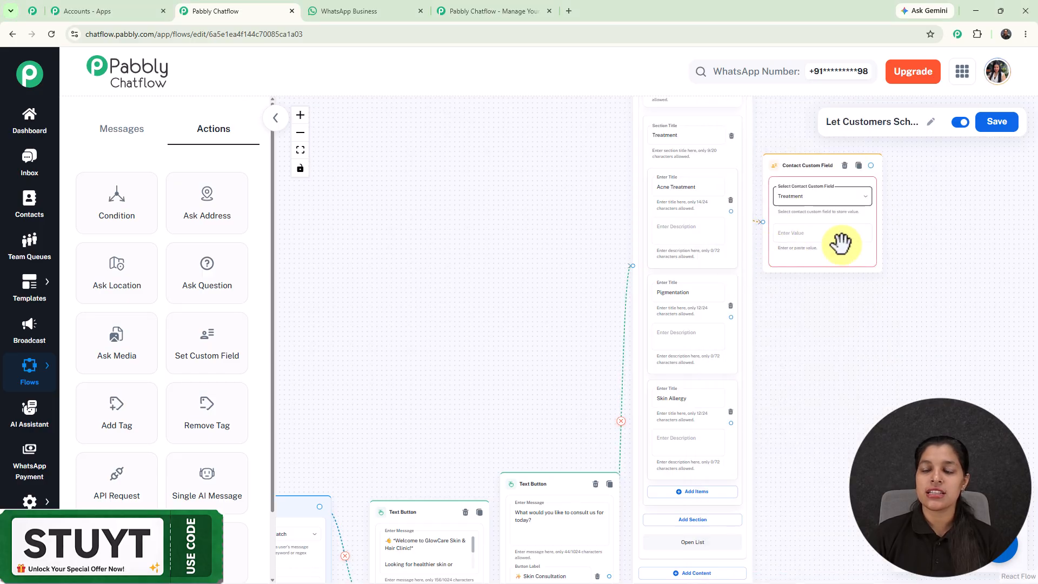
- Set the value stored by the Contact Custom Field block to "Acne Treatment"
scroll(842, 248, up, 4)
drag(848, 373, 864, 457)
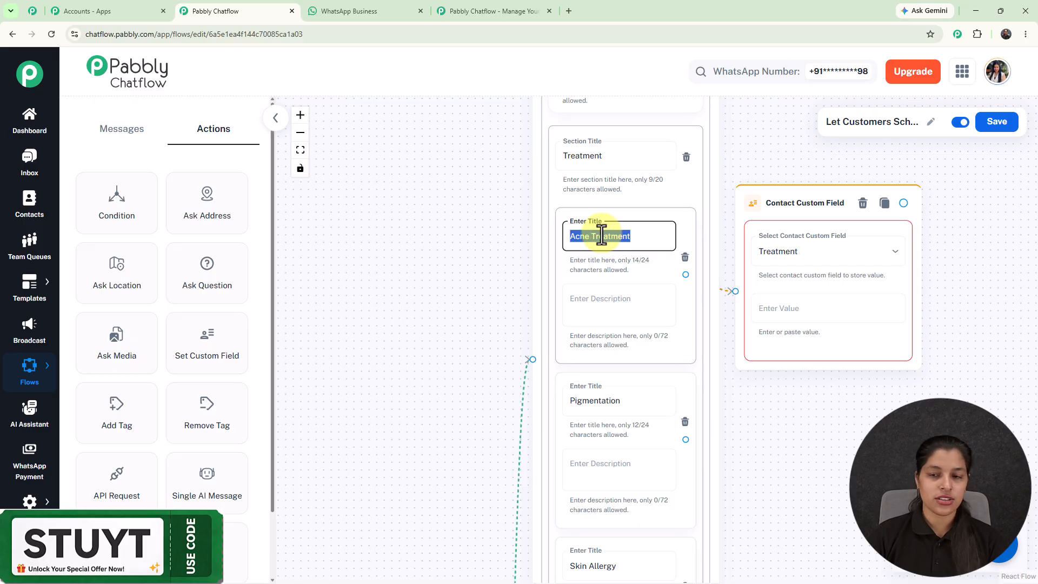
click(824, 313)
text(Acne Treatment)
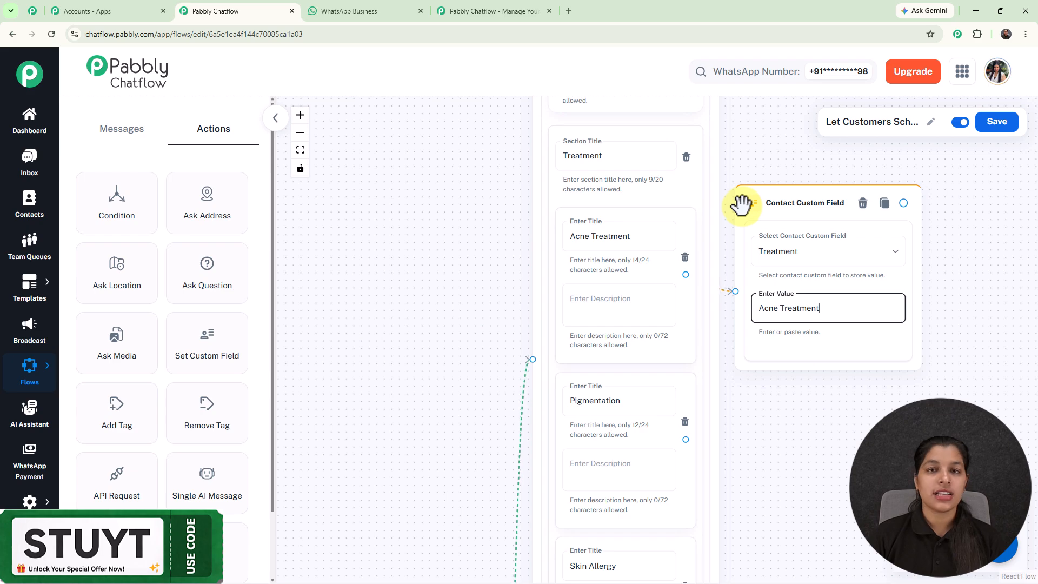
- Add two more Contact Custom Field blocks storing "Pigmentation" and "Skin Allergy" in the Treatment field
scroll(742, 204, down, 3)
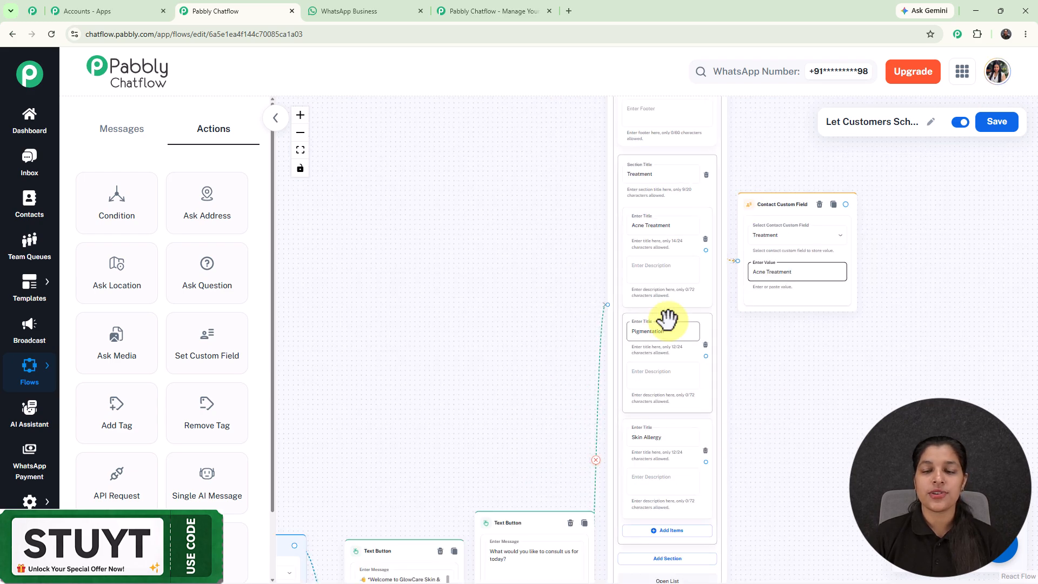
scroll(779, 306, down, 2)
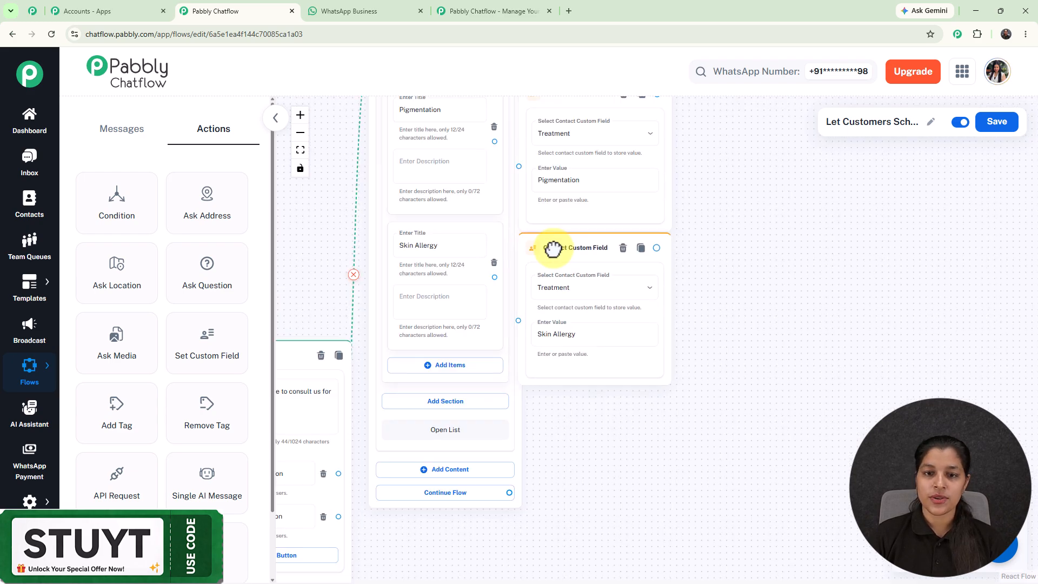
- Review the Contact Custom Fields settings down to the option for adding more fields, and return to the flow editor
scroll(743, 301, up, 5)
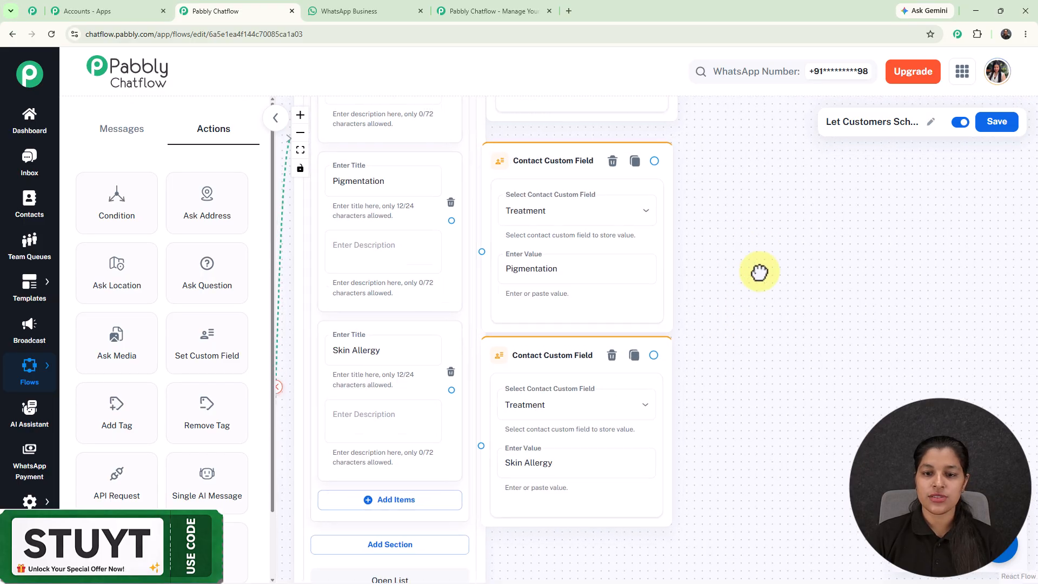
scroll(753, 360, down, 2)
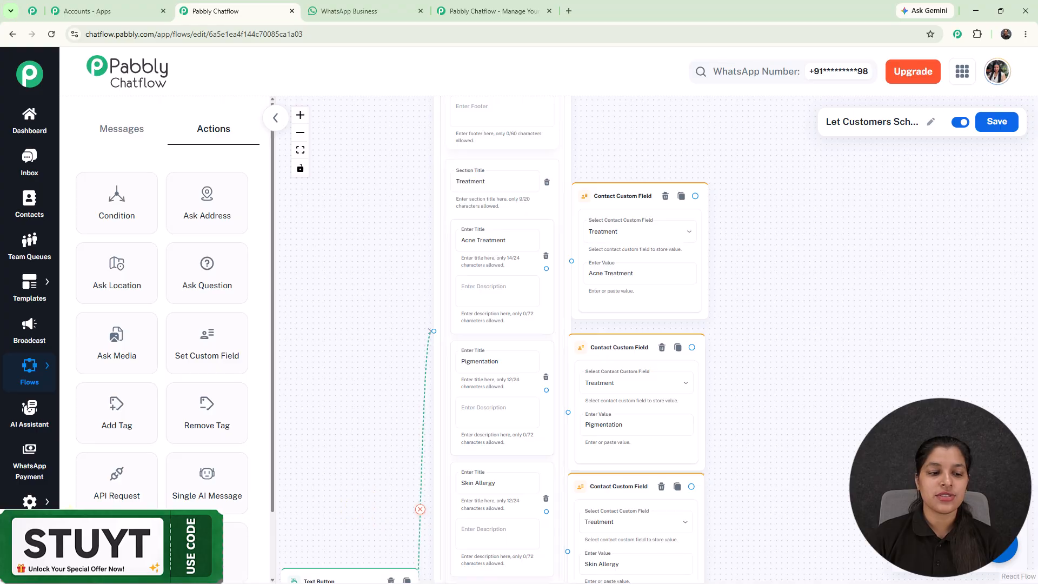
click(29, 501)
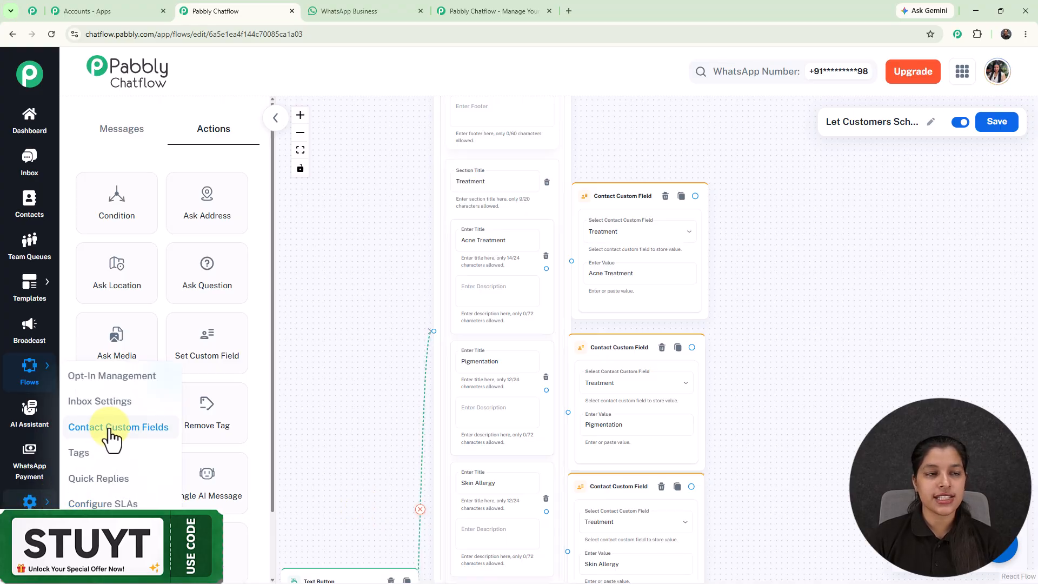
click(34, 11)
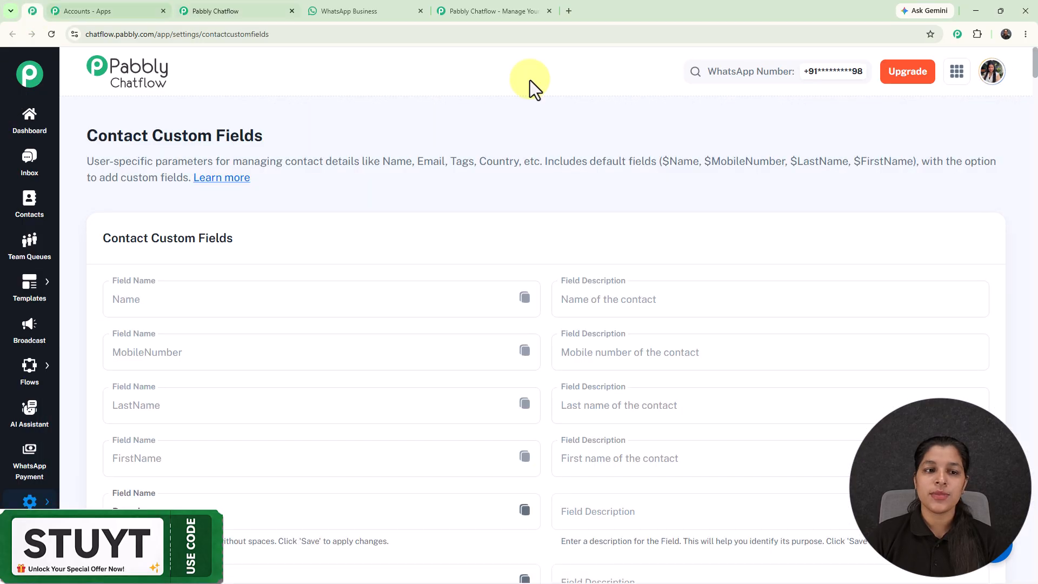
drag(1033, 68, 1031, 567)
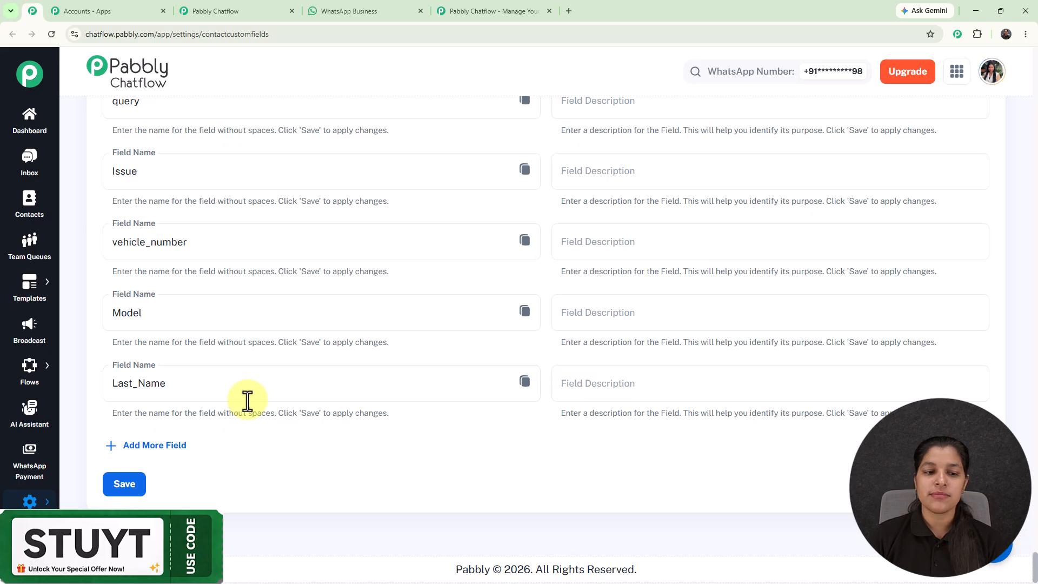
click(223, 3)
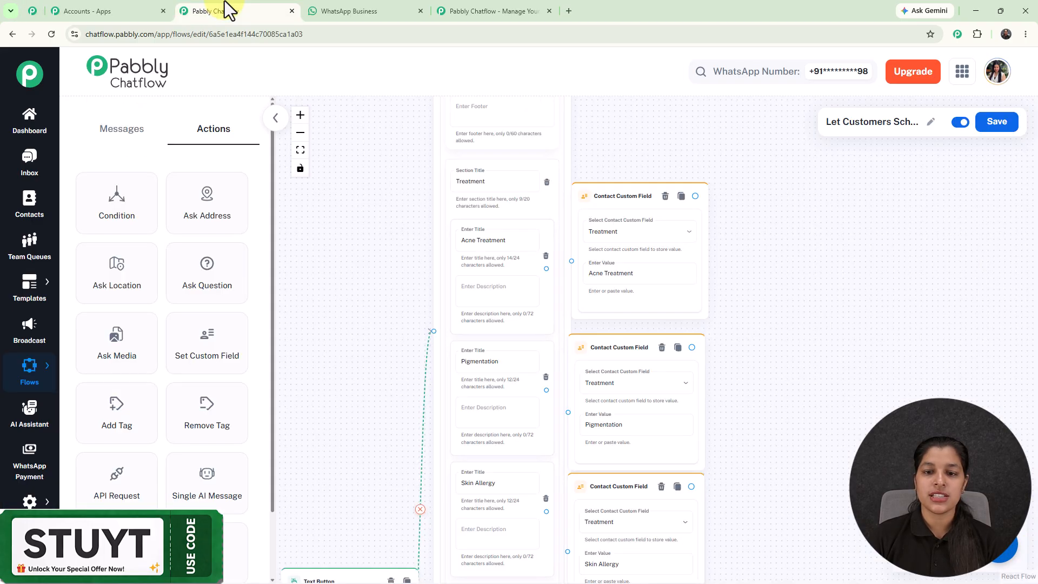
- Connect the Hair Consultation button to a new Treatment list of Hair Fall Treatment, Hair Thinning and Dandruff Treatment, with a Contact Custom Field block for each
scroll(774, 238, down, 3)
drag(781, 390, 788, 144)
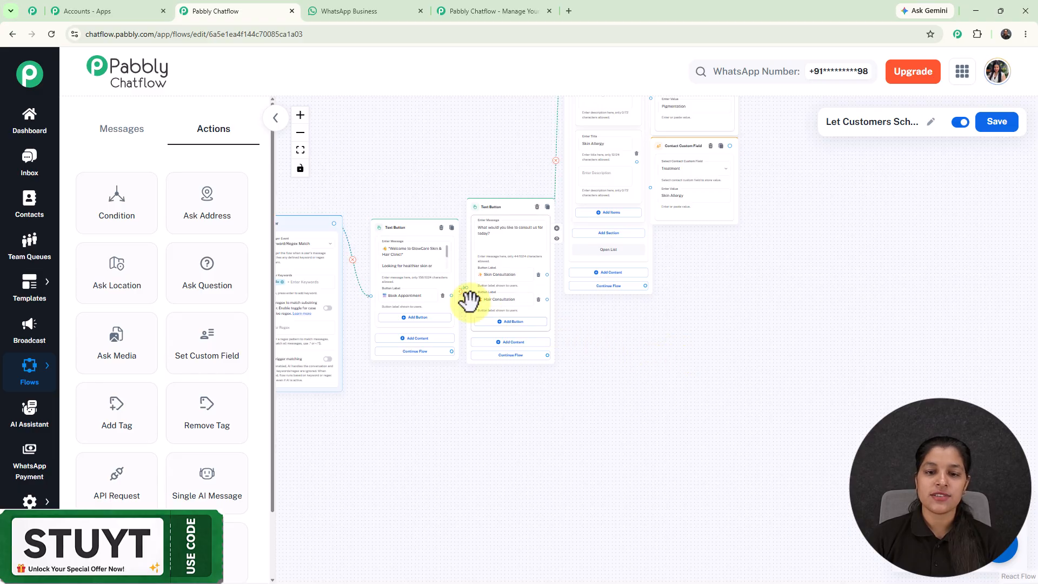
scroll(525, 295, up, 4)
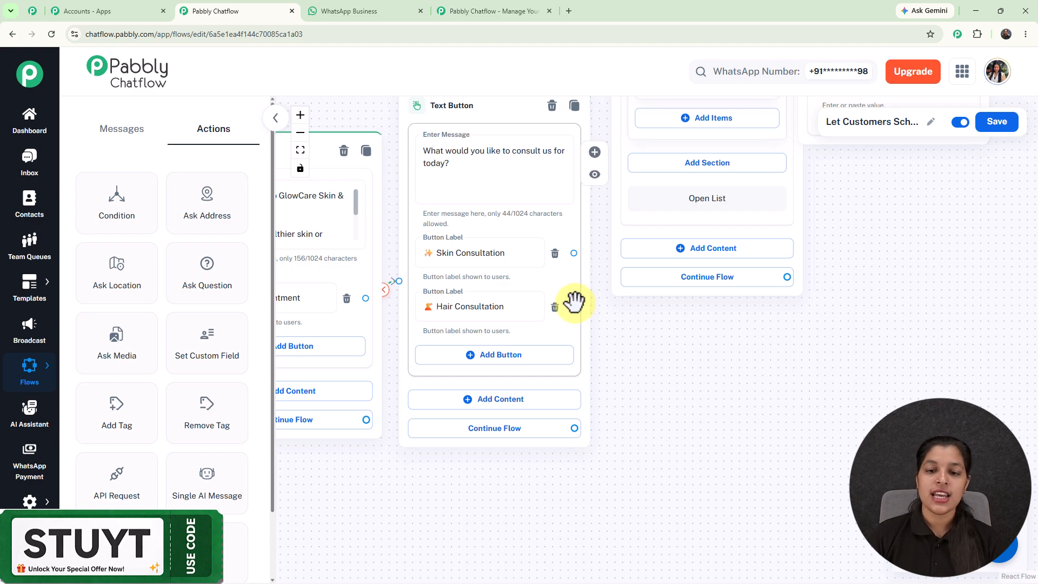
drag(573, 307, 706, 419)
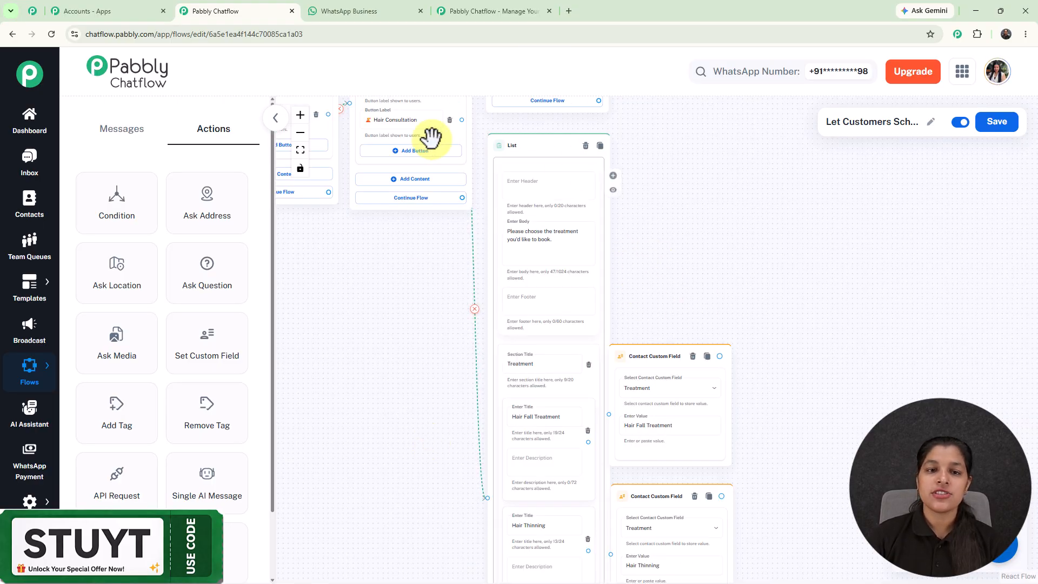
- Add a Date and Time block connected from the Acne Treatment Contact Custom Field block
drag(742, 295, 695, 166)
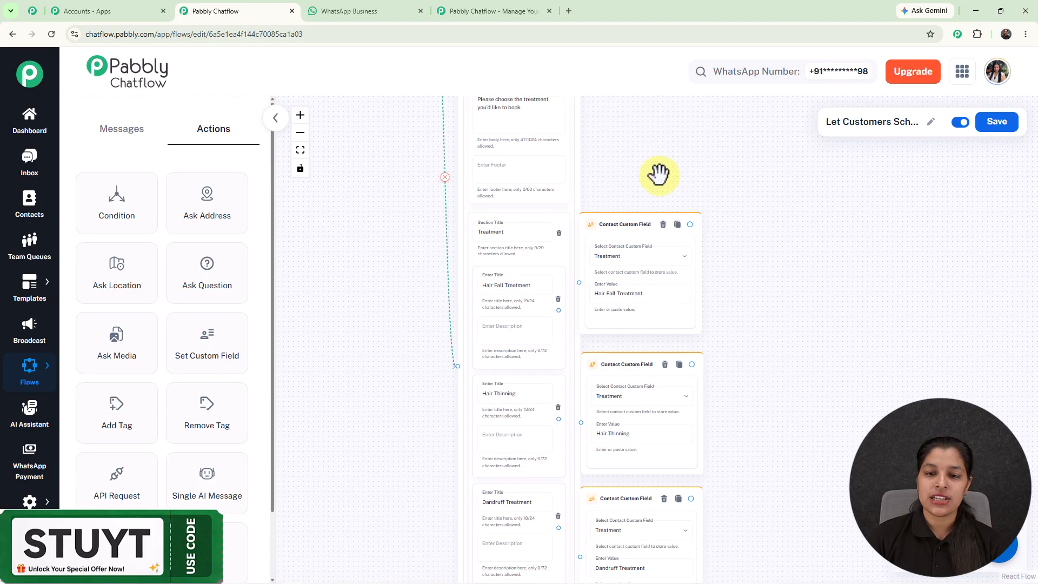
scroll(616, 169, down, 3)
drag(623, 135, 623, 260)
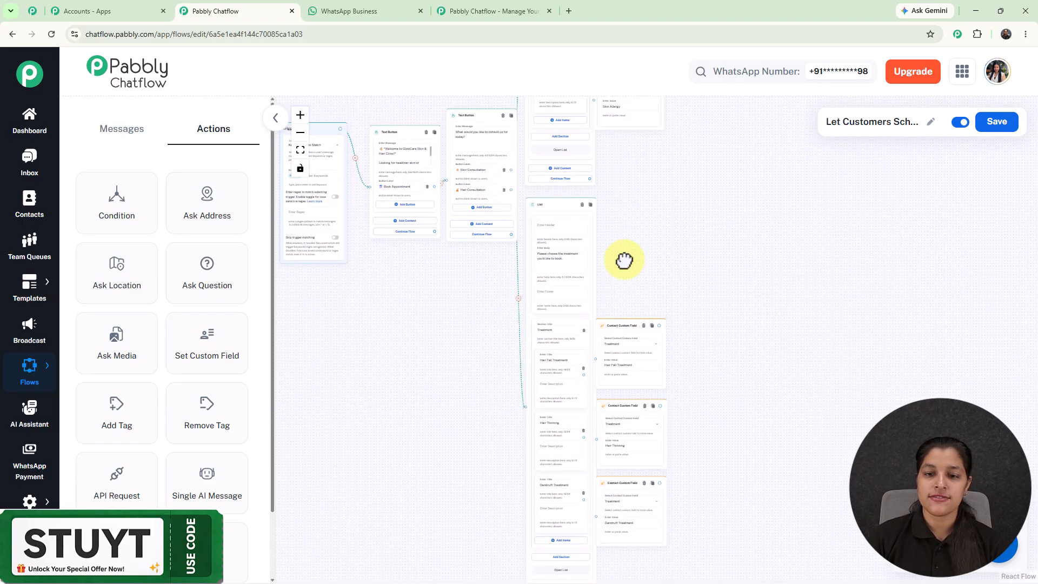
scroll(637, 183, down, 3)
drag(676, 198, 665, 355)
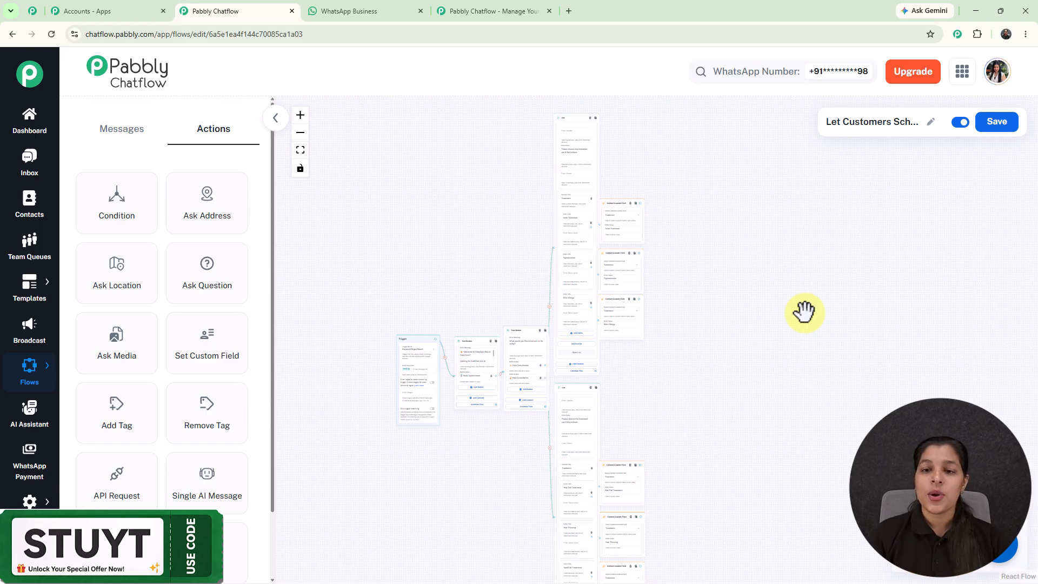
scroll(637, 213, up, 5)
drag(641, 204, 810, 347)
scroll(813, 508, up, 2)
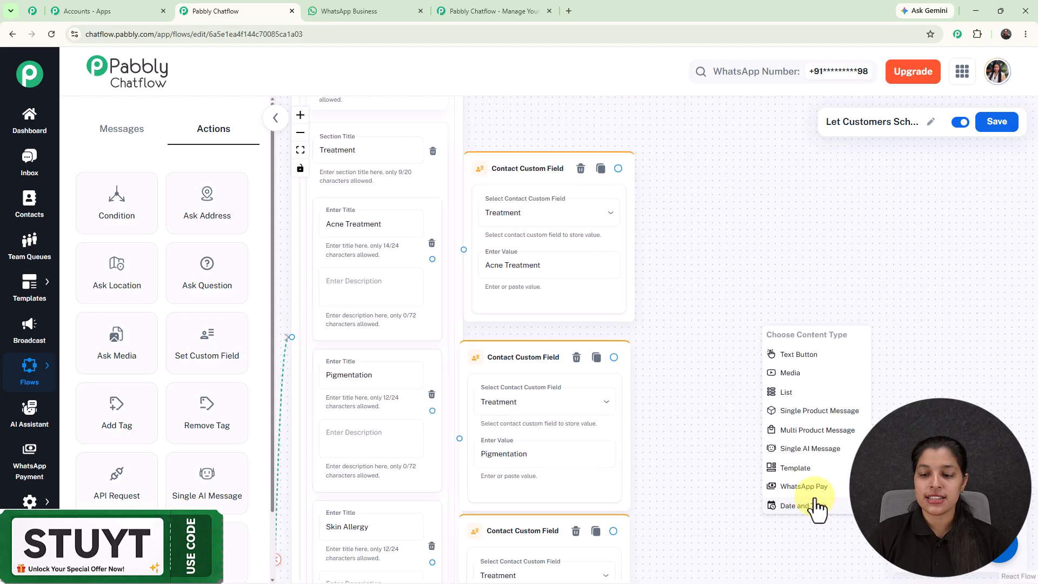
scroll(819, 511, up, 2)
click(824, 510)
- Connect the remaining skin and hair Contact Custom Field blocks to the same Date and Time block
scroll(678, 354, down, 1)
scroll(527, 235, down, 3)
scroll(526, 236, down, 1)
drag(567, 204, 594, 338)
drag(590, 280, 590, 189)
scroll(639, 238, up, 4)
scroll(662, 266, down, 3)
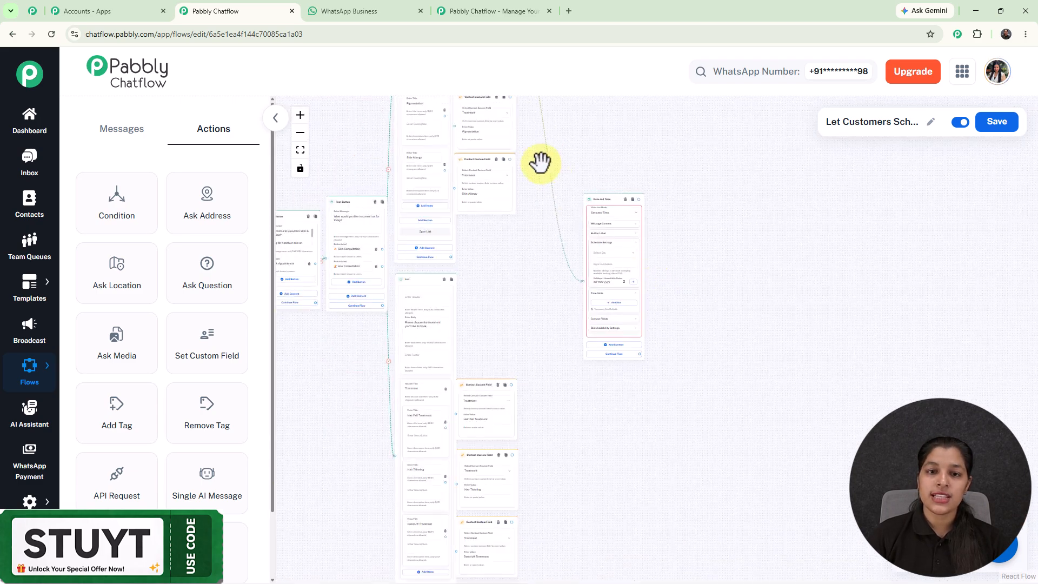
drag(522, 146, 527, 202)
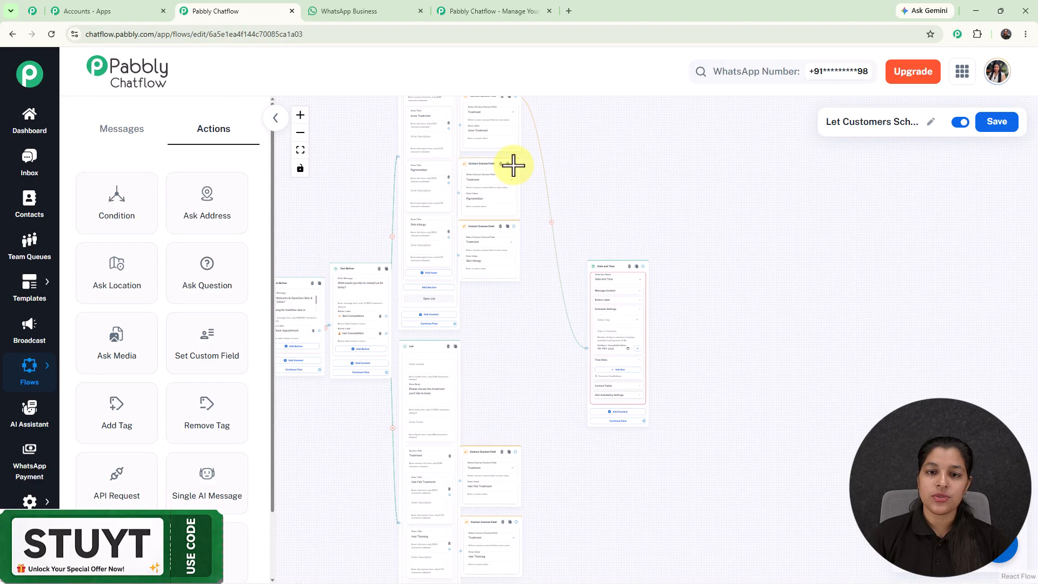
drag(573, 374, 586, 346)
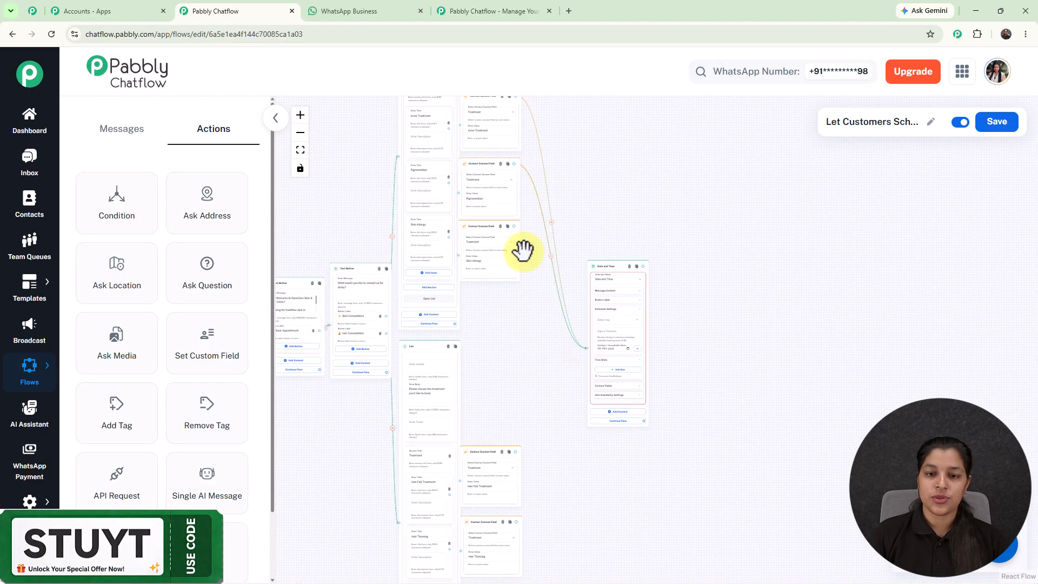
- Keep the Date and Time selection mode and set the block's message body to "📅 When would you like to visit our clinic?"
scroll(627, 313, up, 5)
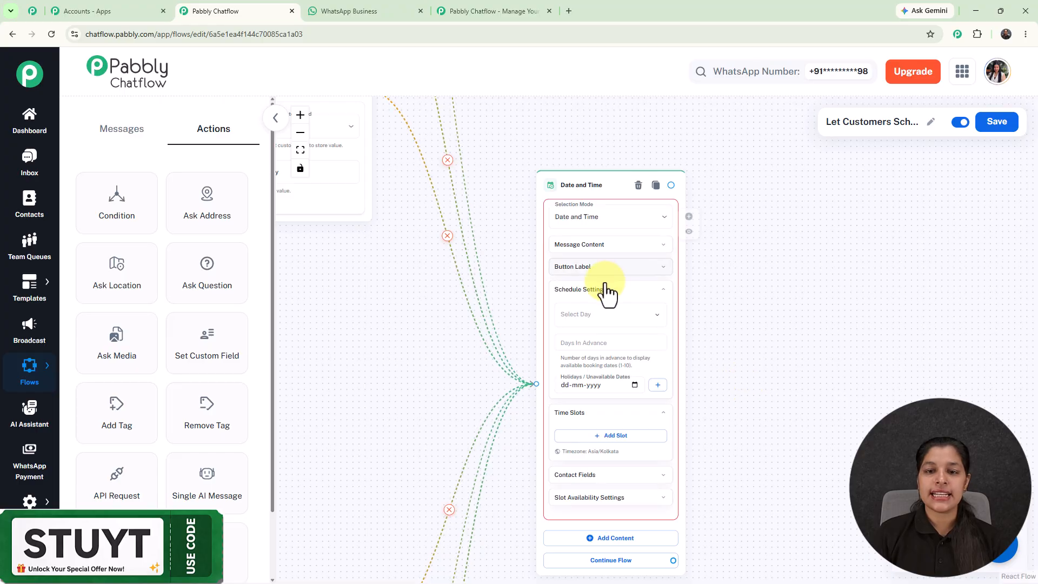
click(584, 220)
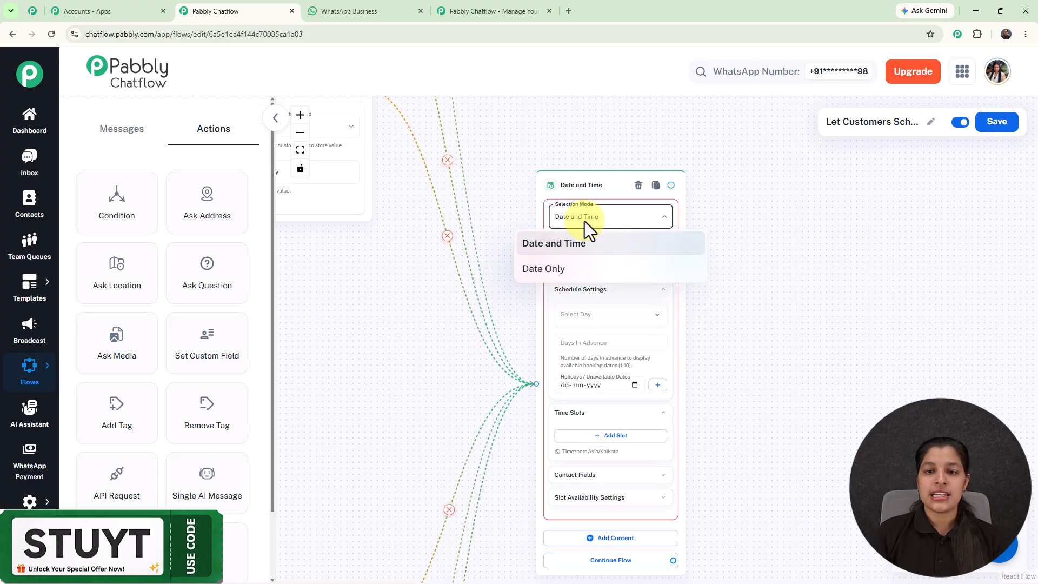
click(811, 289)
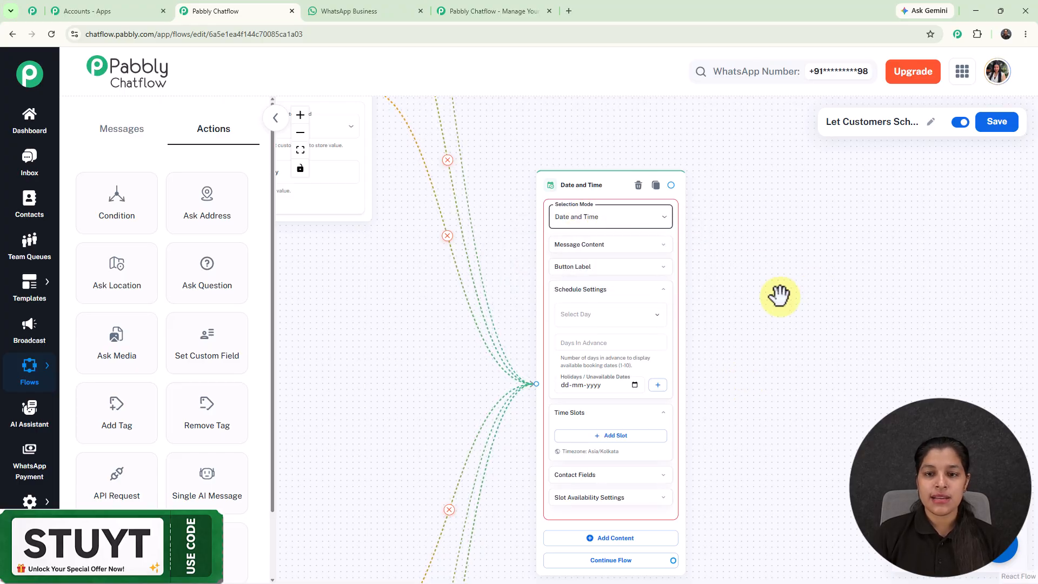
scroll(721, 301, up, 3)
click(608, 339)
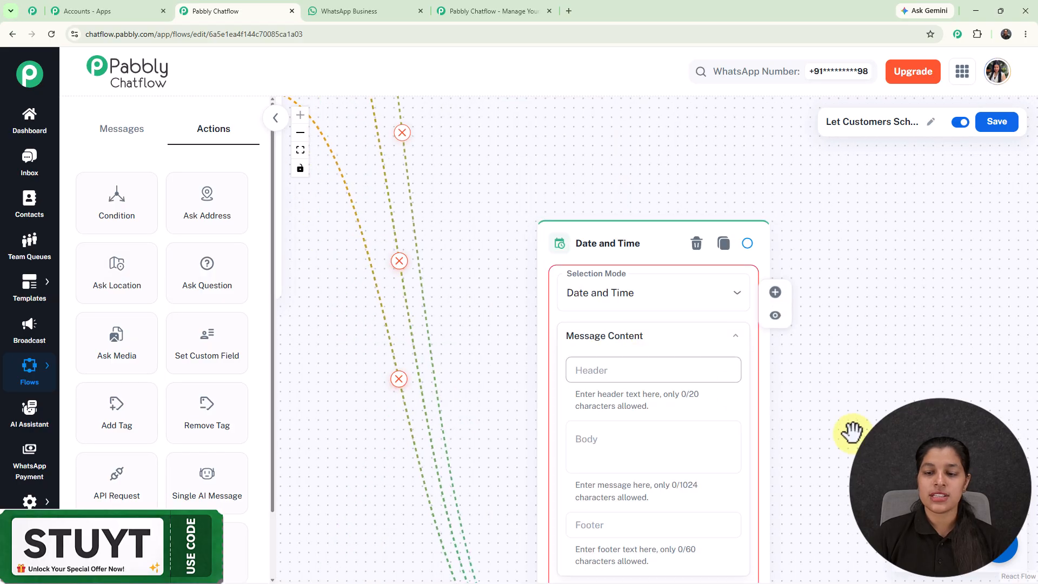
scroll(847, 428, down, 5)
click(570, 249)
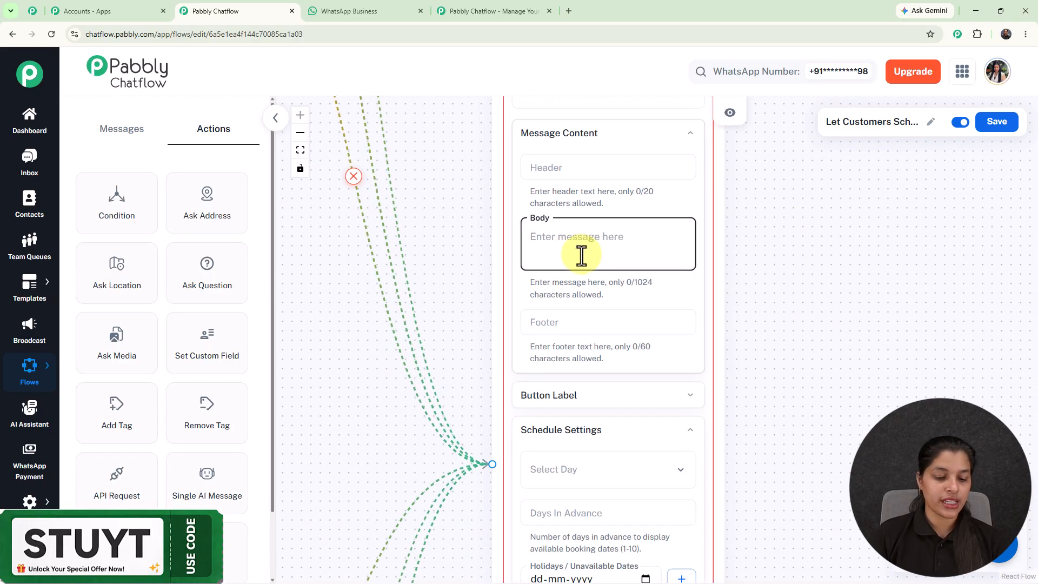
text(📅 When would you like to visit our clinic?)
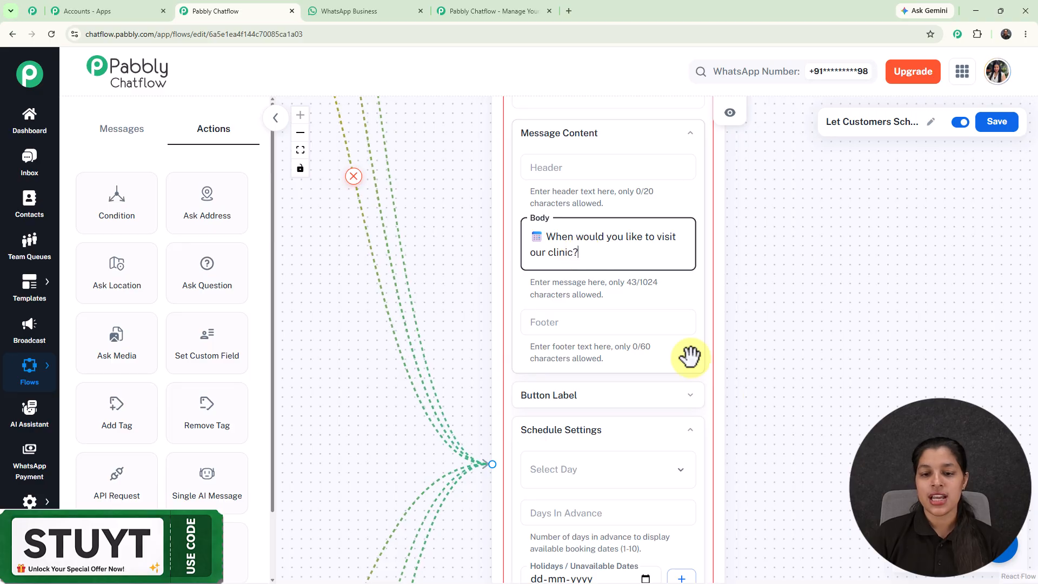
- Expand the Date and Time block's Button Label section and review its date and slot button labels
scroll(846, 204, down, 4)
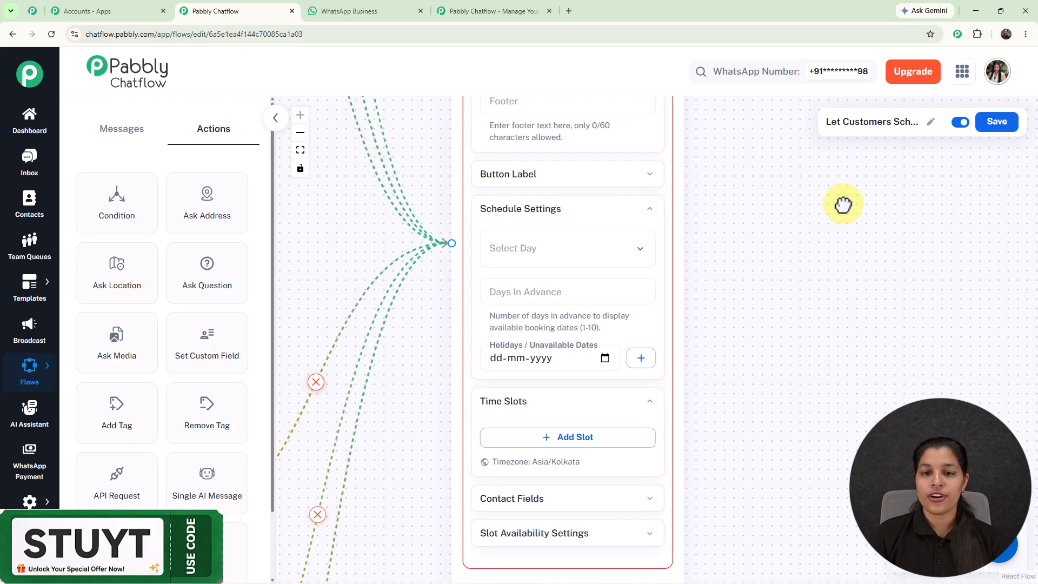
click(612, 179)
scroll(611, 190, up, 4)
drag(851, 392, 824, 224)
scroll(834, 259, down, 2)
drag(827, 344, 776, 232)
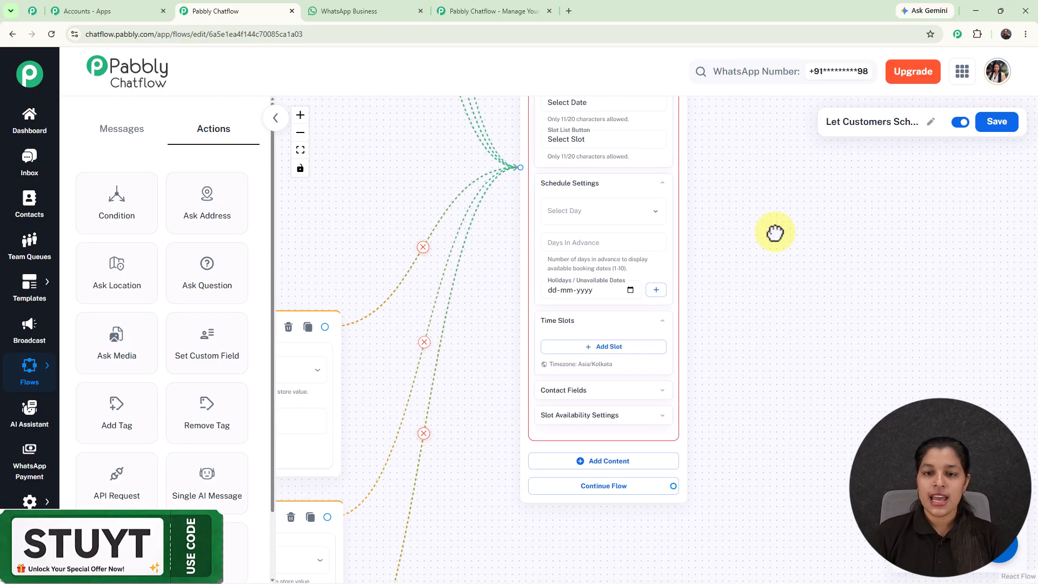
- Select Mon, Tue and Wed as the available days in the Date and Time block's Schedule Settings
click(604, 214)
click(557, 266)
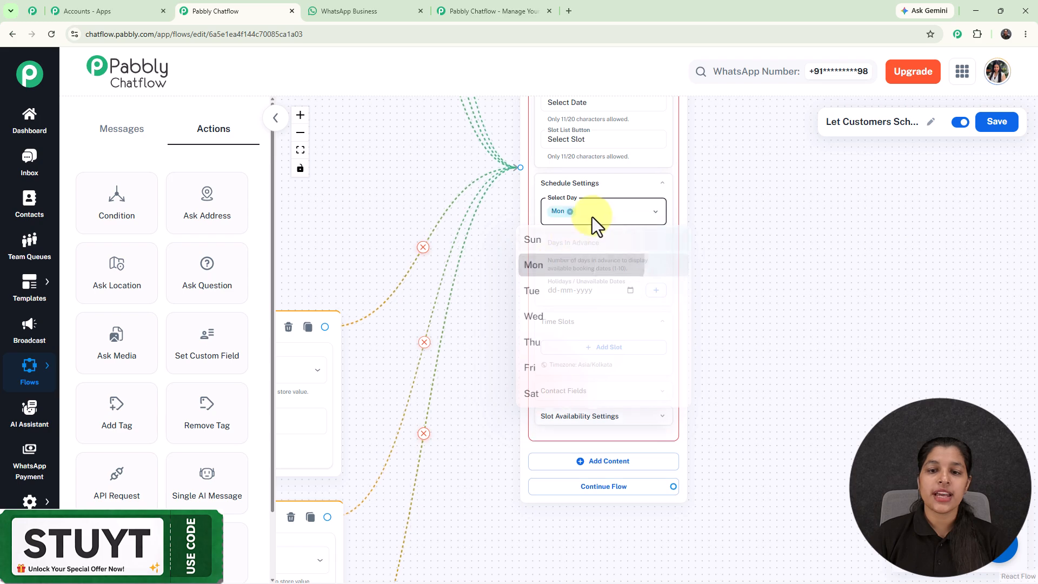
click(592, 216)
click(557, 290)
click(614, 211)
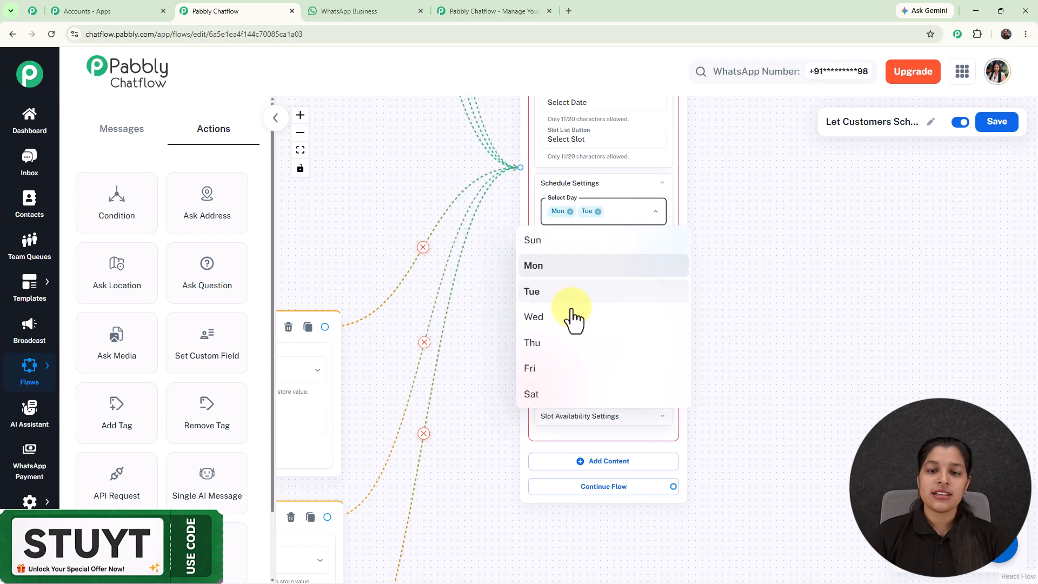
click(562, 313)
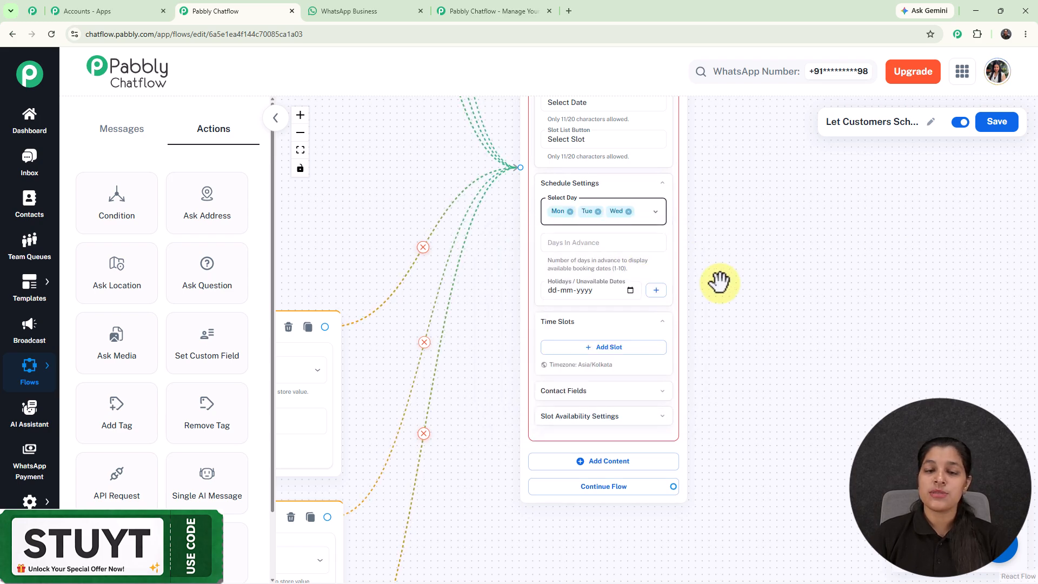
- Add a booking time slot from 10:00 to 11:00 to the Date and Time block
scroll(718, 281, up, 3)
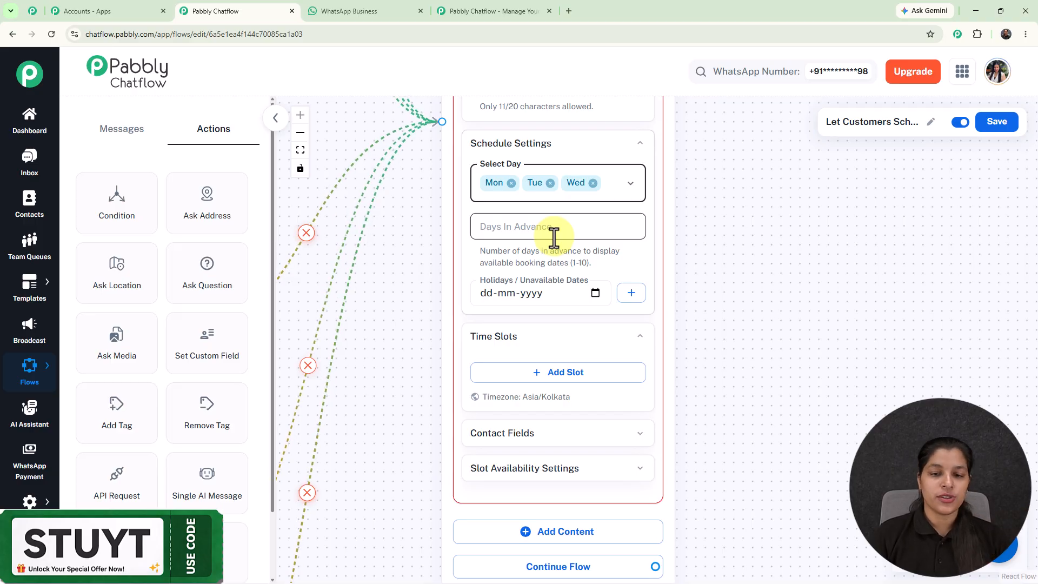
drag(757, 348, 782, 219)
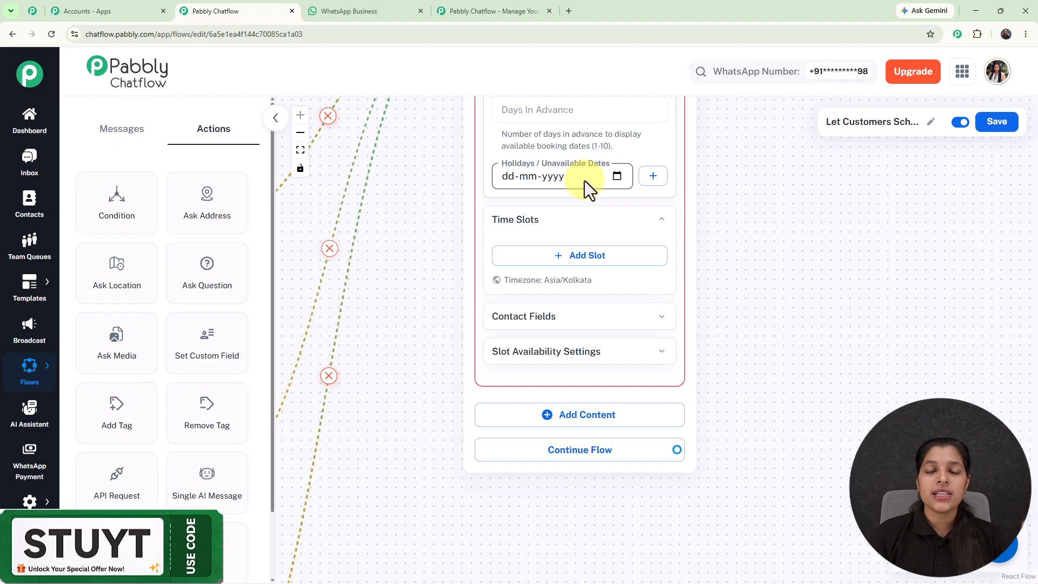
click(557, 259)
click(605, 334)
text(10:00)
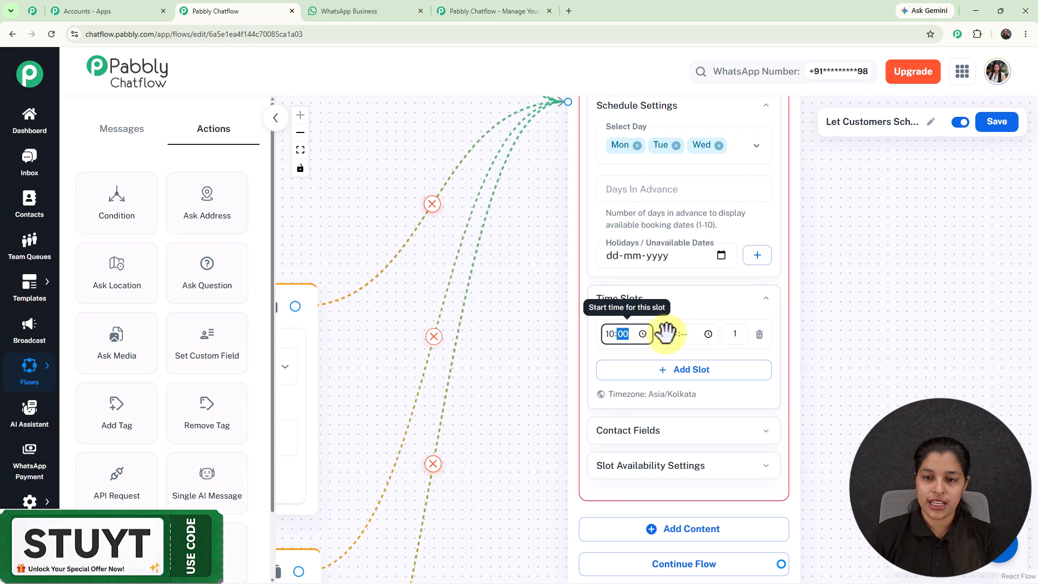
click(676, 333)
text(11:)
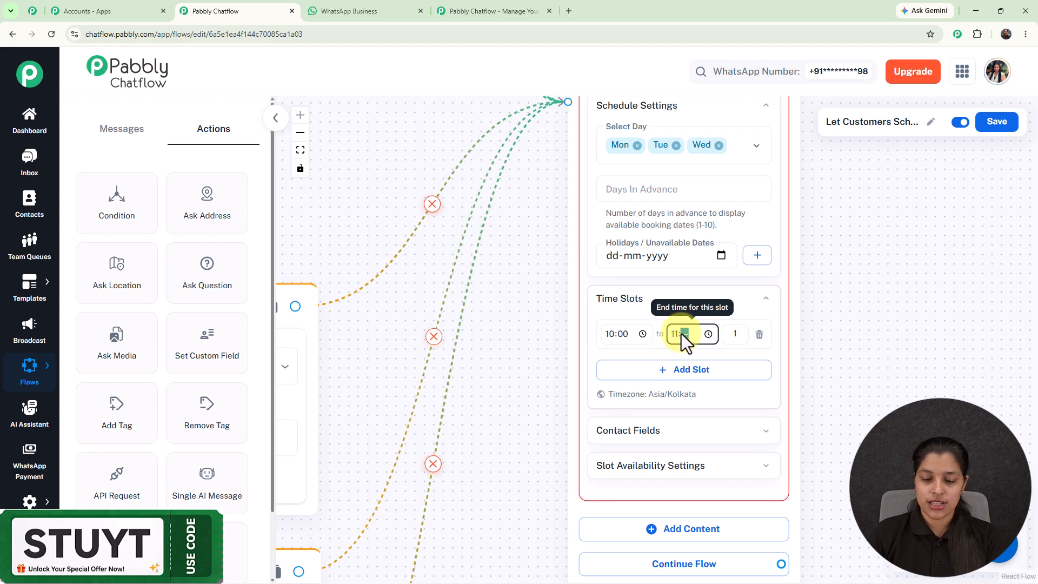
text(00)
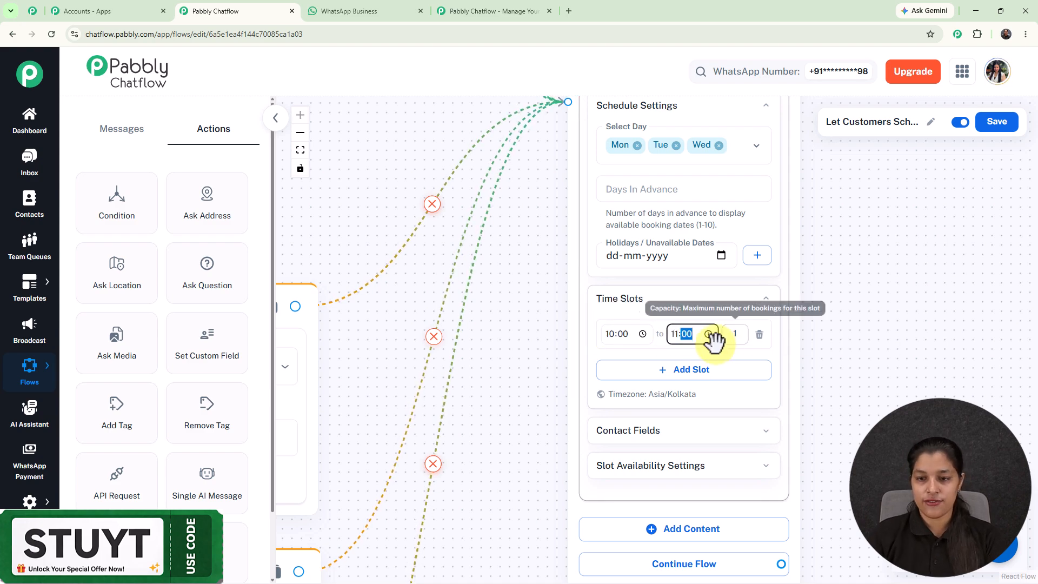
click(707, 335)
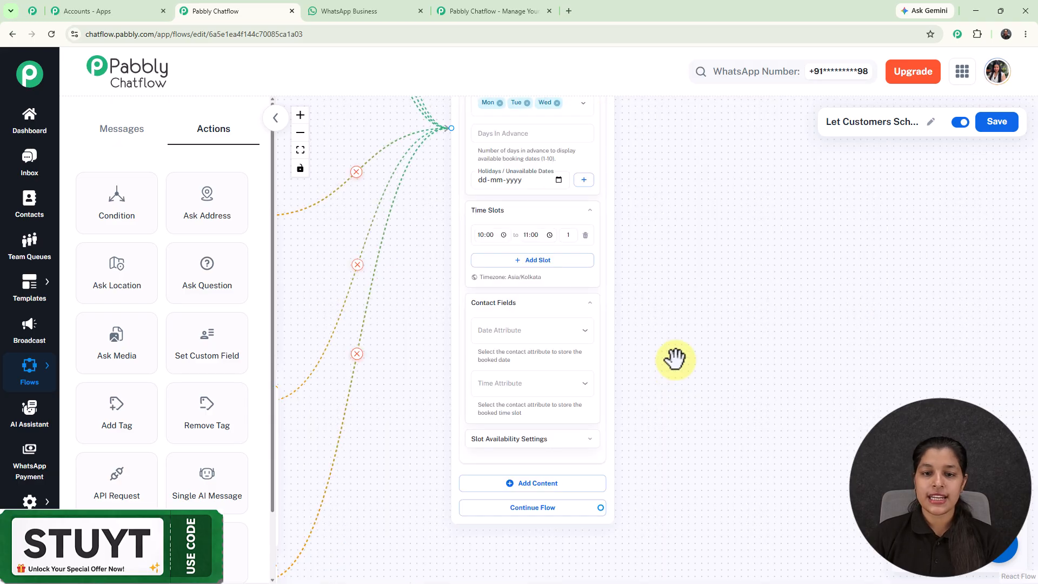
- Store the booked date in the AppointmentDate attribute and the booked time slot in AppointmentTime for the Date and Time block
click(531, 332)
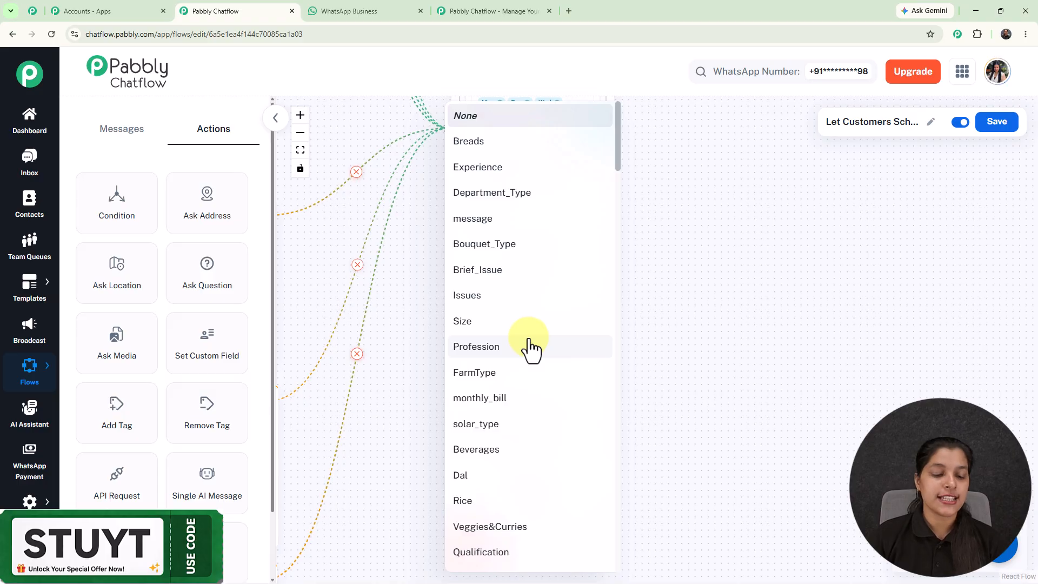
scroll(531, 349, down, 15)
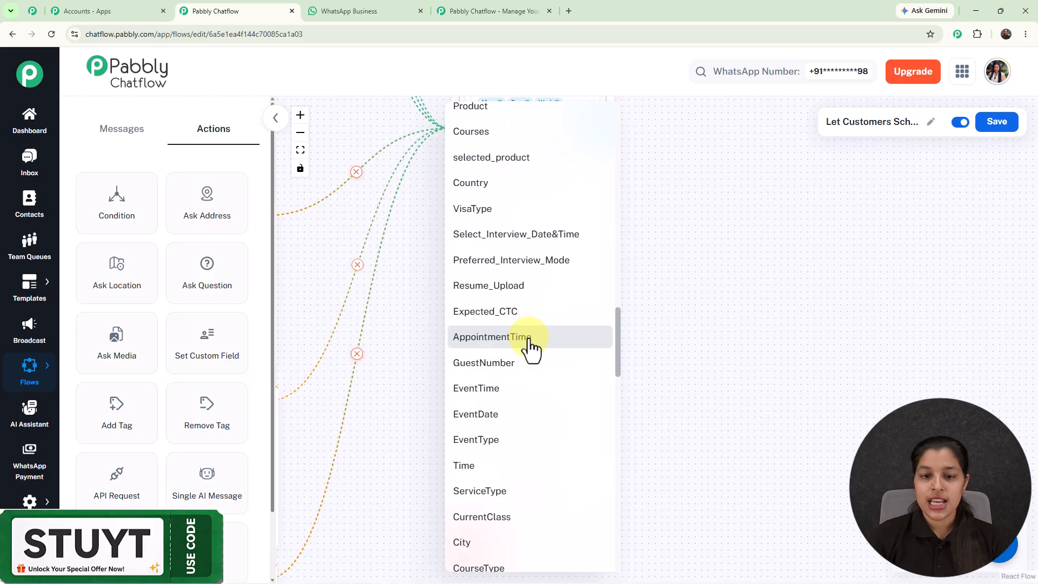
scroll(530, 348, down, 8)
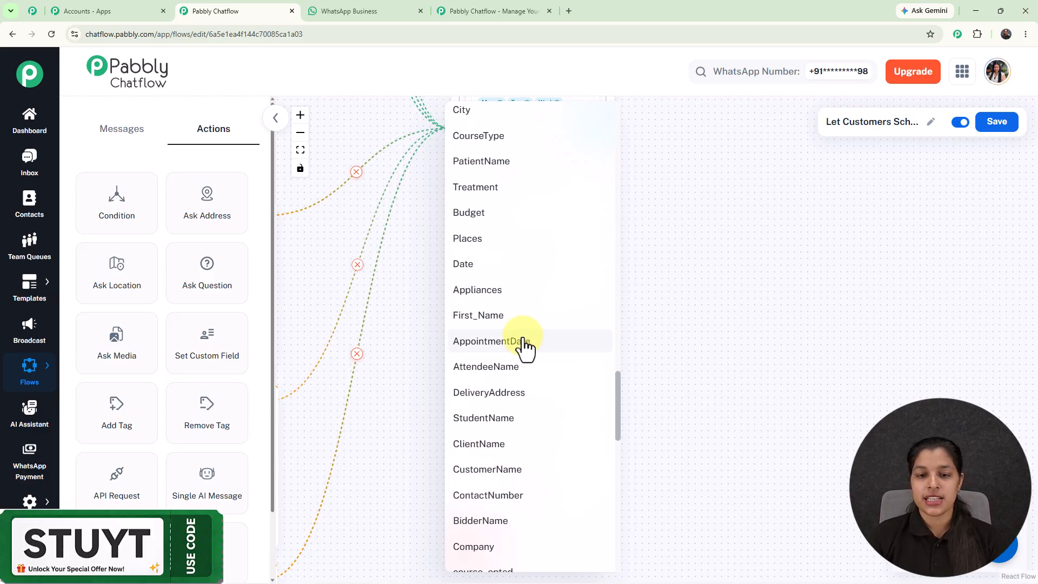
click(523, 341)
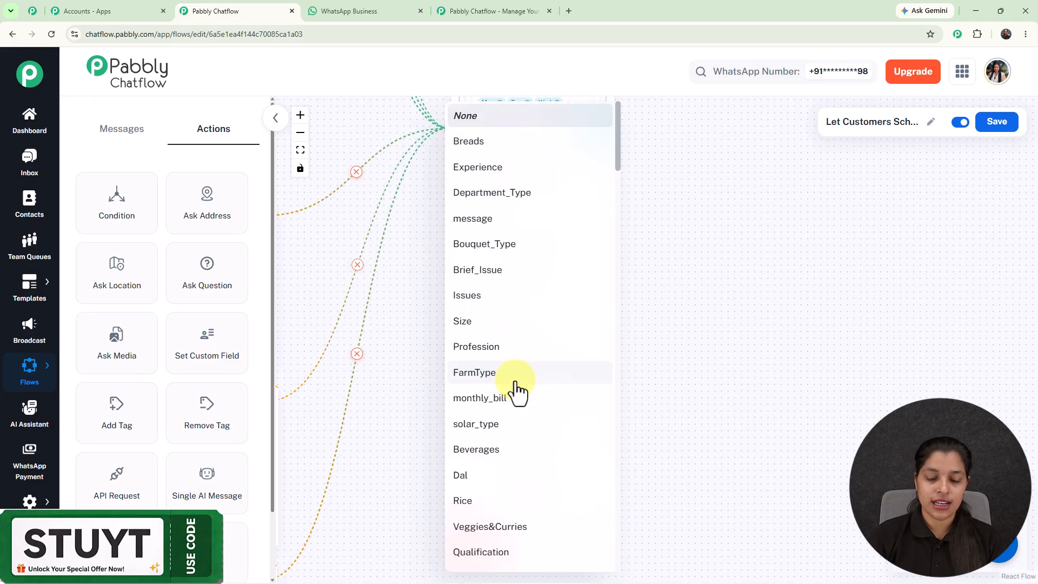
scroll(518, 389, down, 15)
click(509, 342)
- Add an Ask Question block beside the Date and Time block and connect the Date and Time block to it
scroll(608, 330, down, 3)
scroll(644, 260, down, 5)
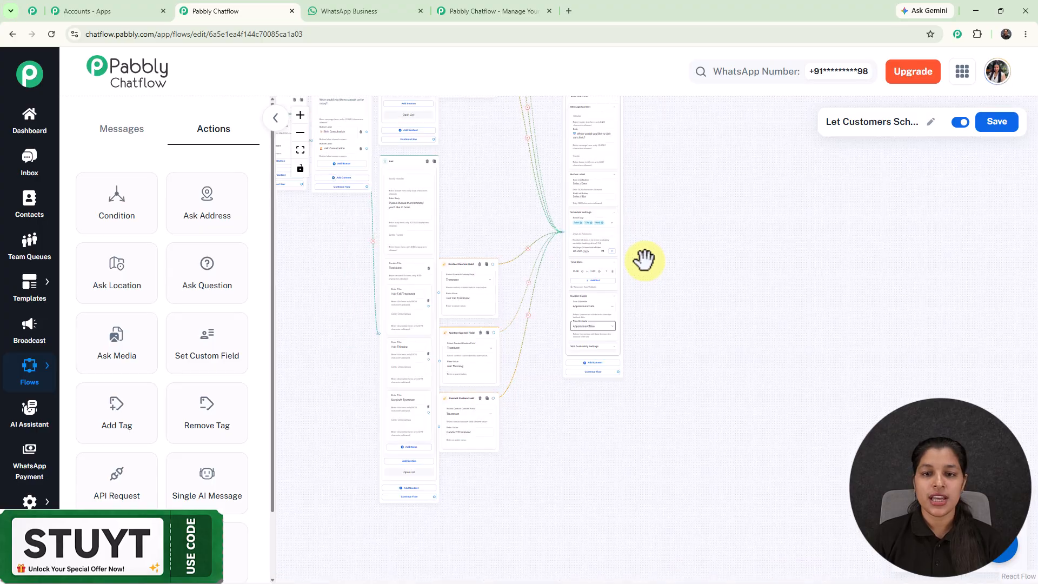
drag(585, 193, 579, 136)
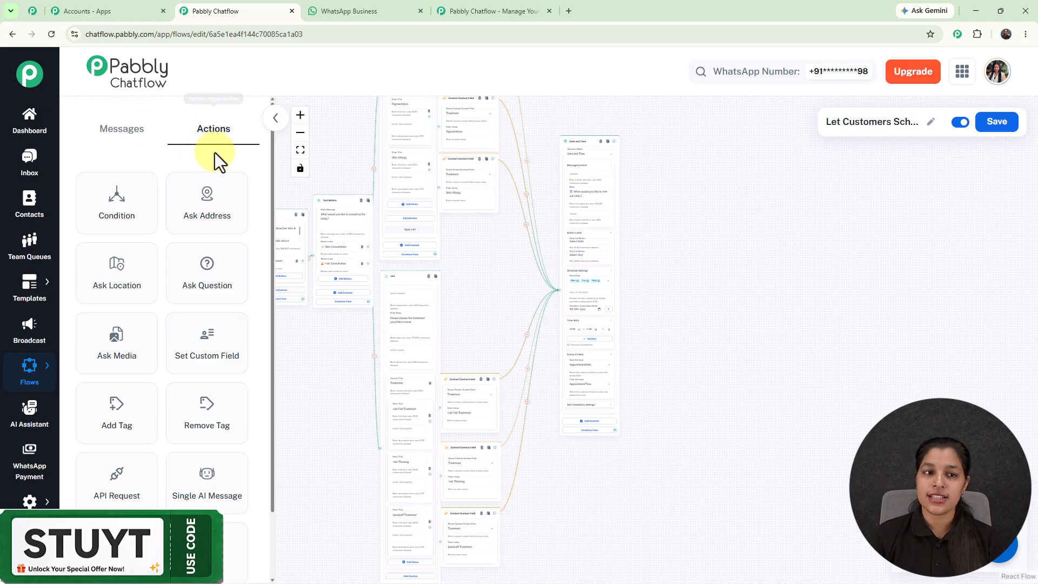
drag(197, 271, 659, 189)
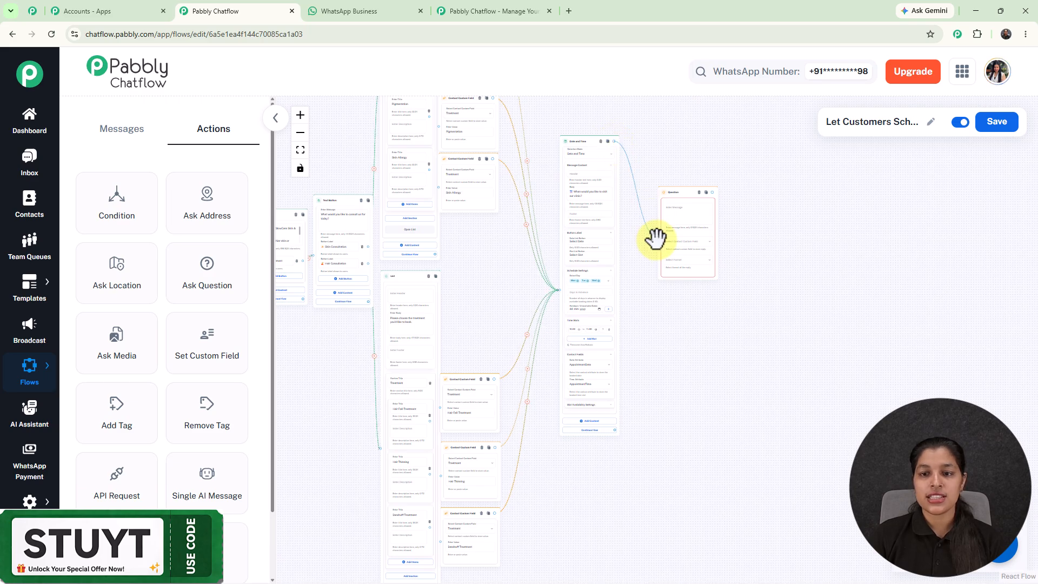
drag(655, 239, 657, 238)
- Set the new Question block's message to "appointment, I'd like to know a little about you. 😊 What's your full name?"
scroll(671, 185, up, 7)
scroll(682, 148, up, 3)
click(728, 324)
text(appointment, I'd like to know a little about you.  😊 What's your full name?)
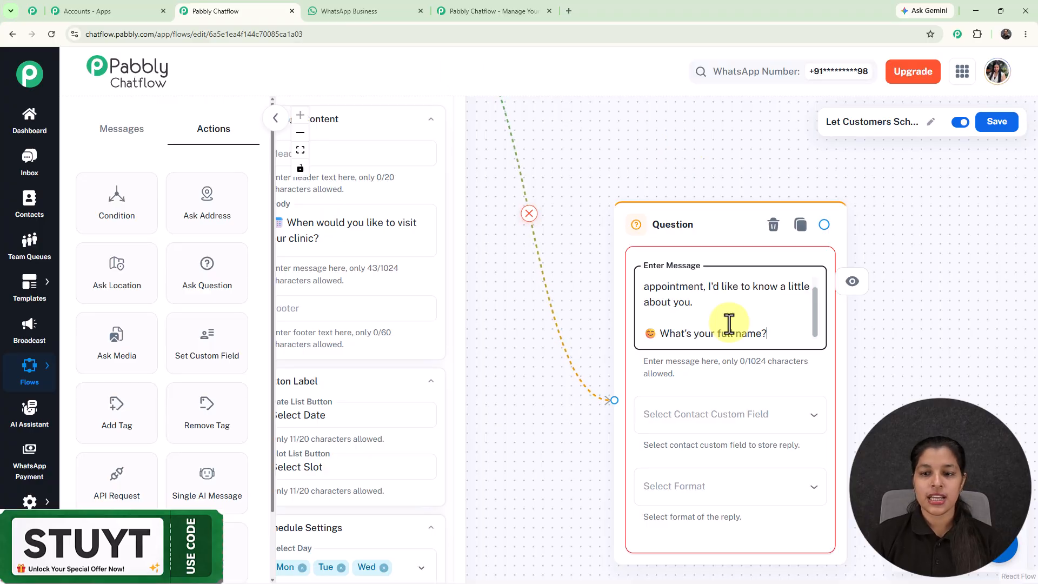
- Store the Question block's reply in the FullName custom field and set its reply format to Any
click(734, 427)
scroll(709, 351, down, 15)
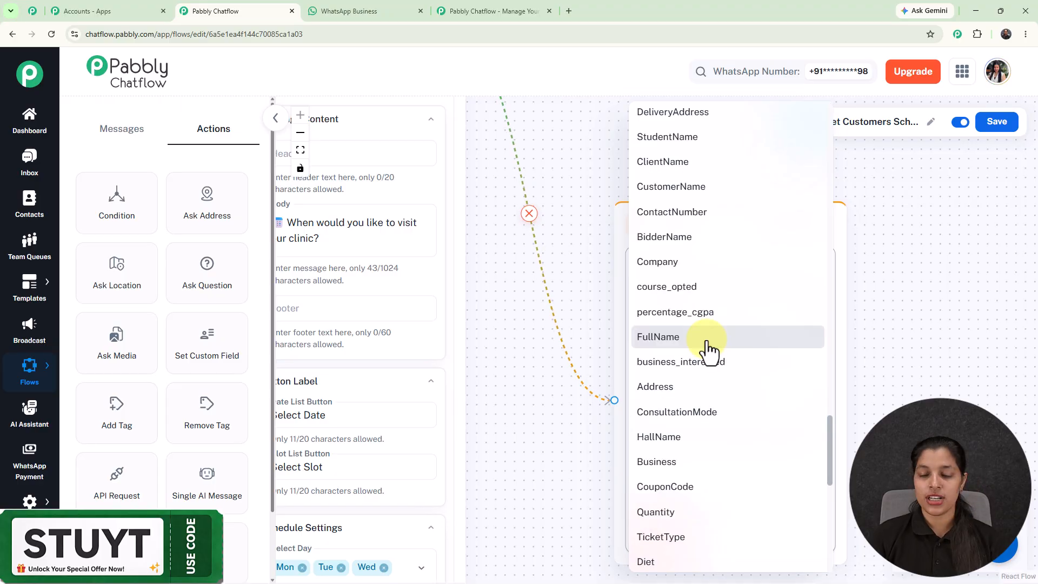
click(709, 349)
click(732, 492)
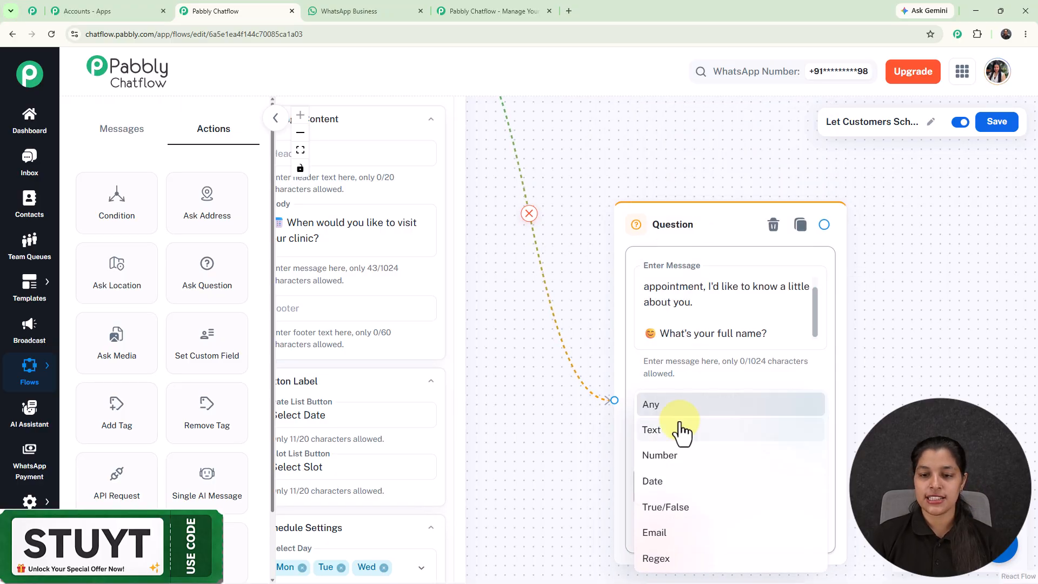
click(676, 411)
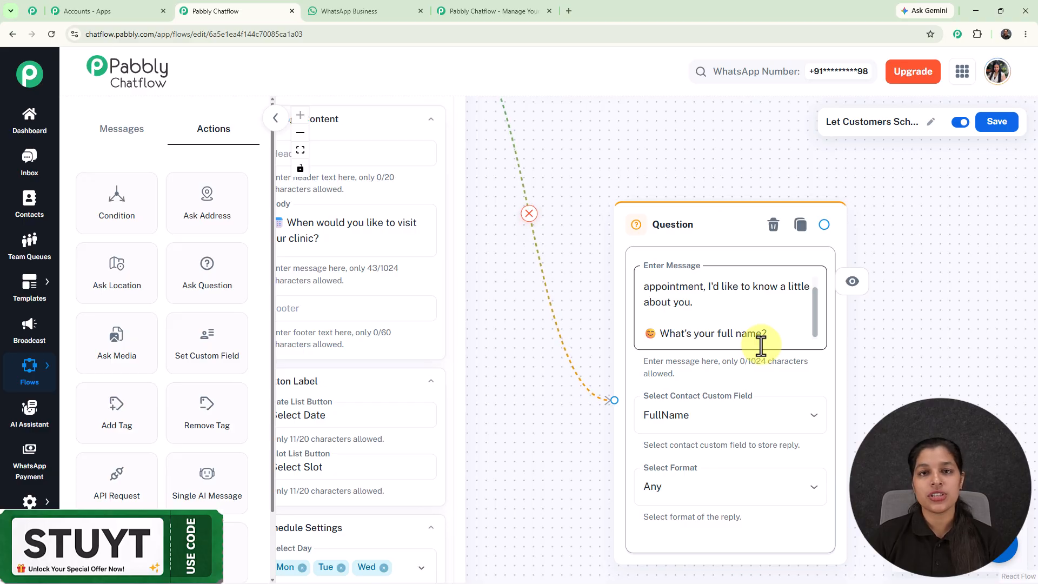
- Connect the full-name Question block to the Question block asking "How old are you?"
scroll(761, 346, down, 5)
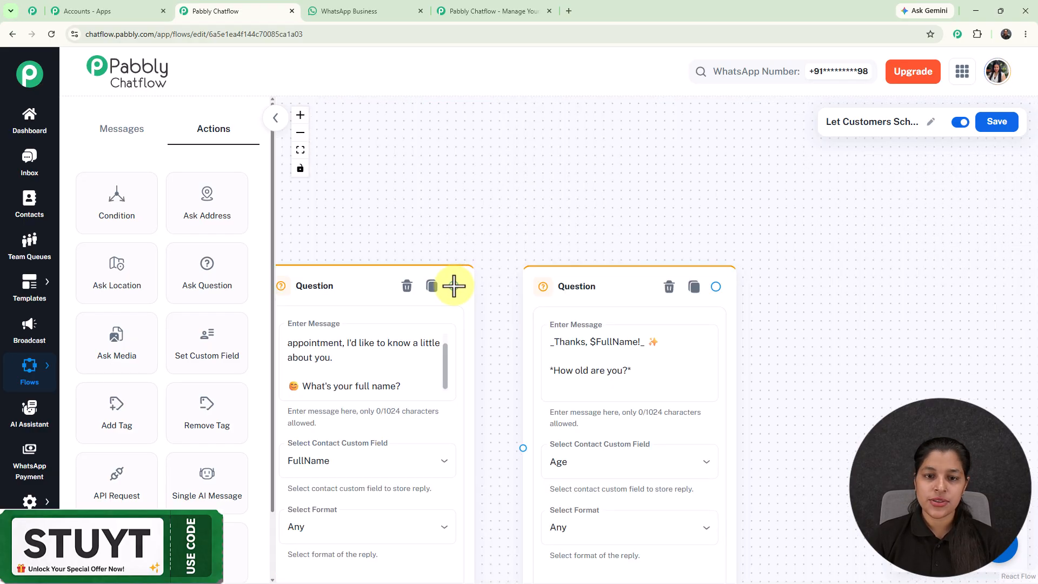
drag(454, 285, 523, 448)
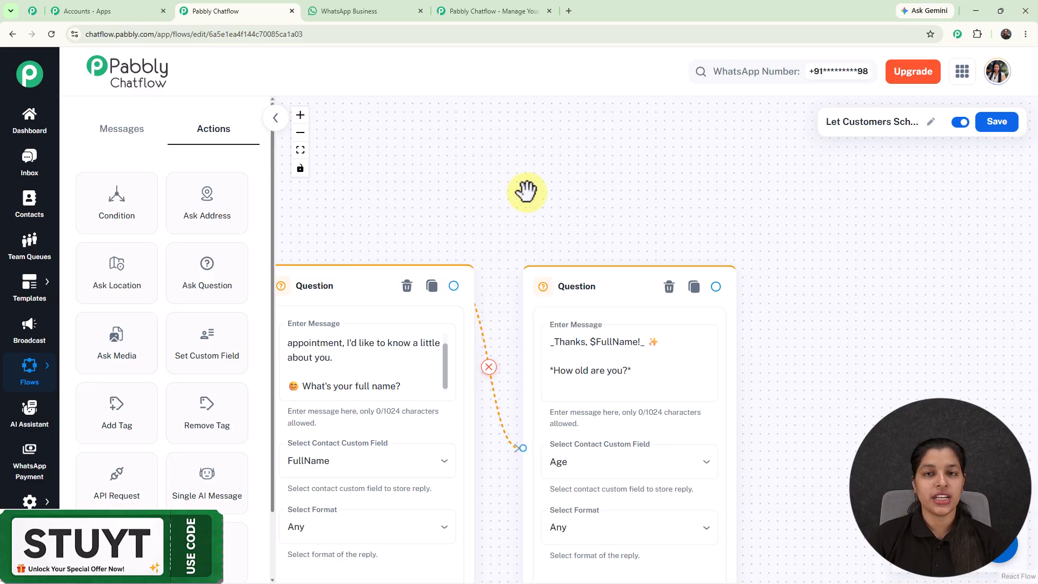
drag(541, 185, 609, 93)
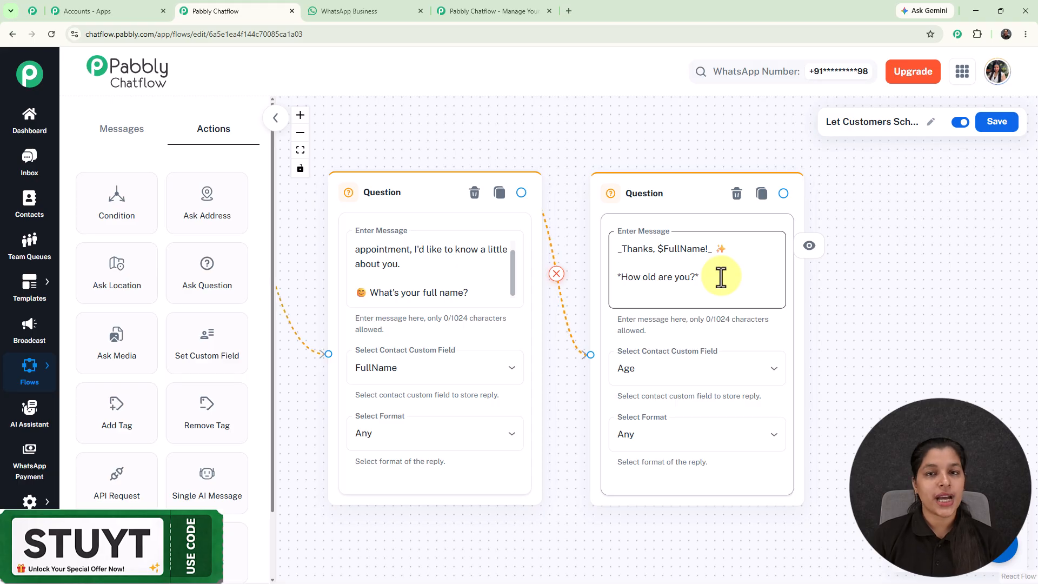
- Review the appointment details message and connect its Confirm button to the Text Button block with the booking success message
scroll(721, 277, down, 3)
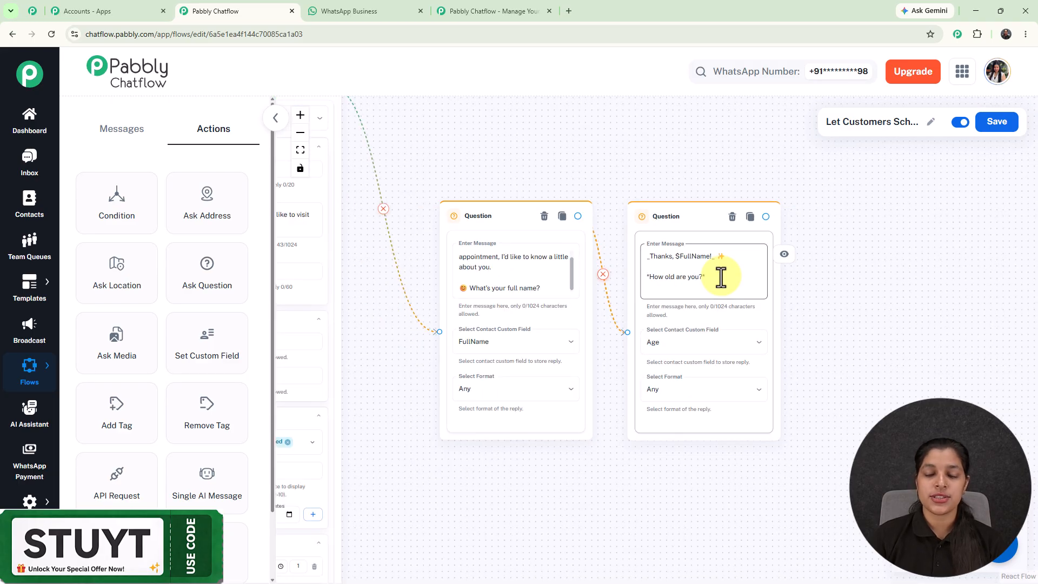
scroll(720, 276, down, 2)
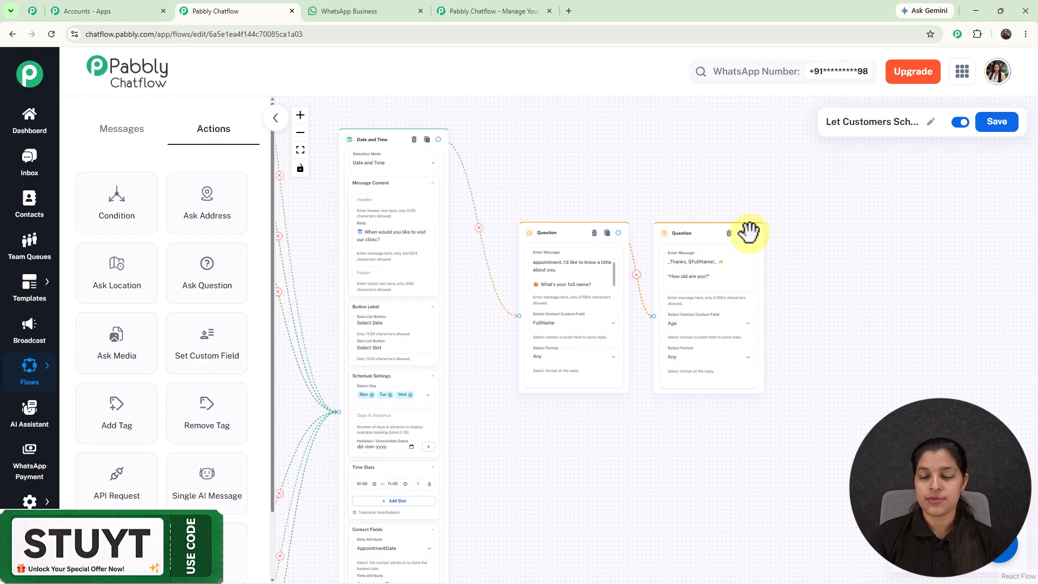
scroll(749, 233, down, 3)
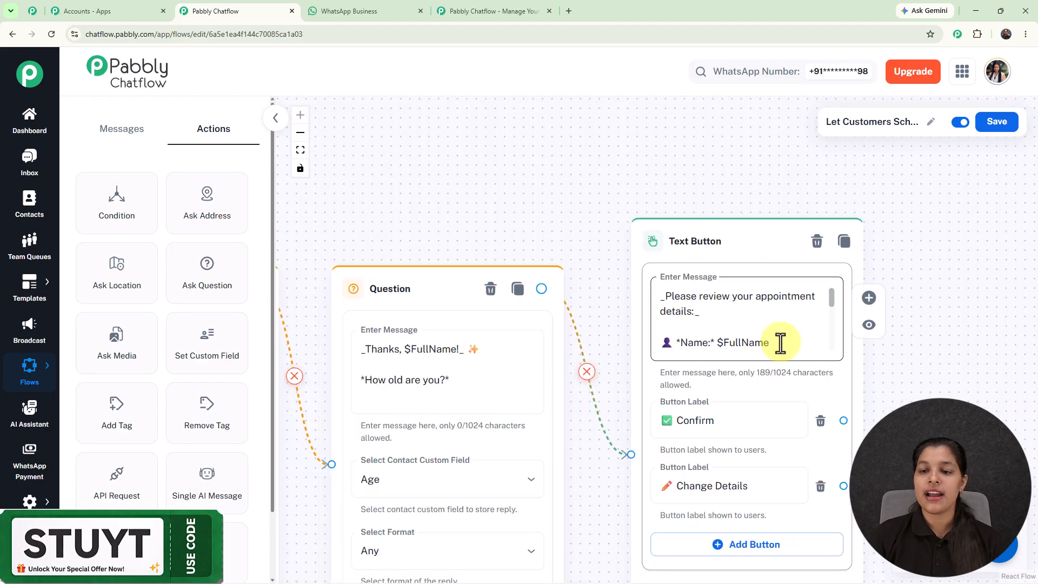
drag(829, 305, 828, 344)
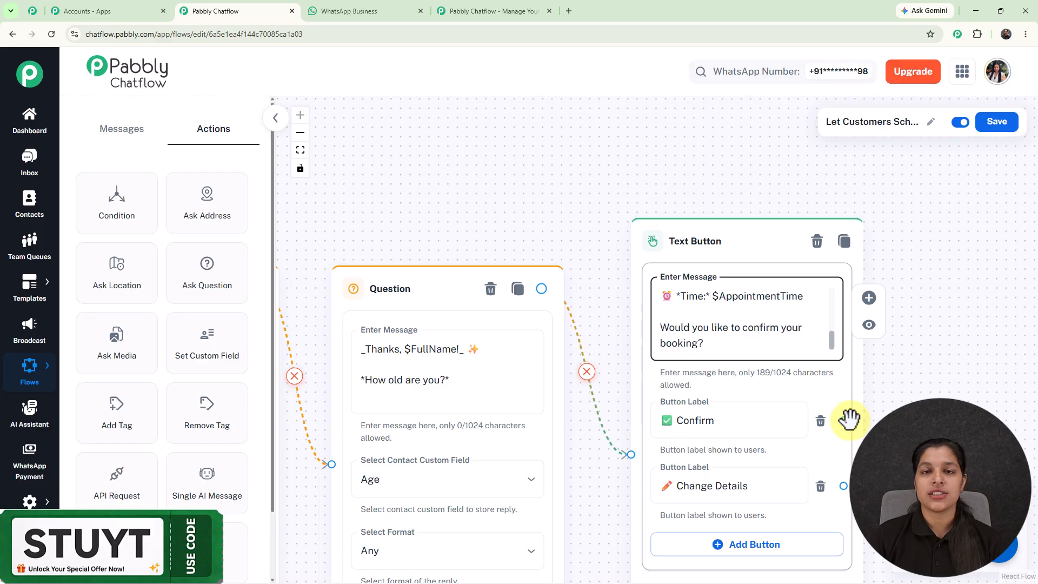
scroll(849, 419, down, 3)
drag(848, 420, 509, 332)
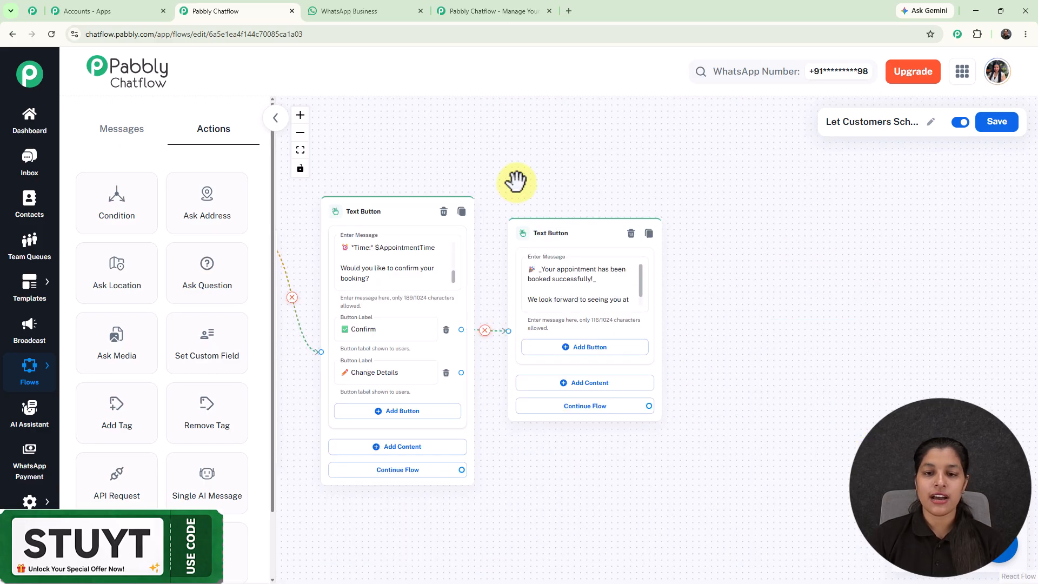
- Connect the Change Details button back to the Text Button block that offers the skin and hair consultation choices
scroll(516, 181, down, 3)
scroll(452, 319, up, 3)
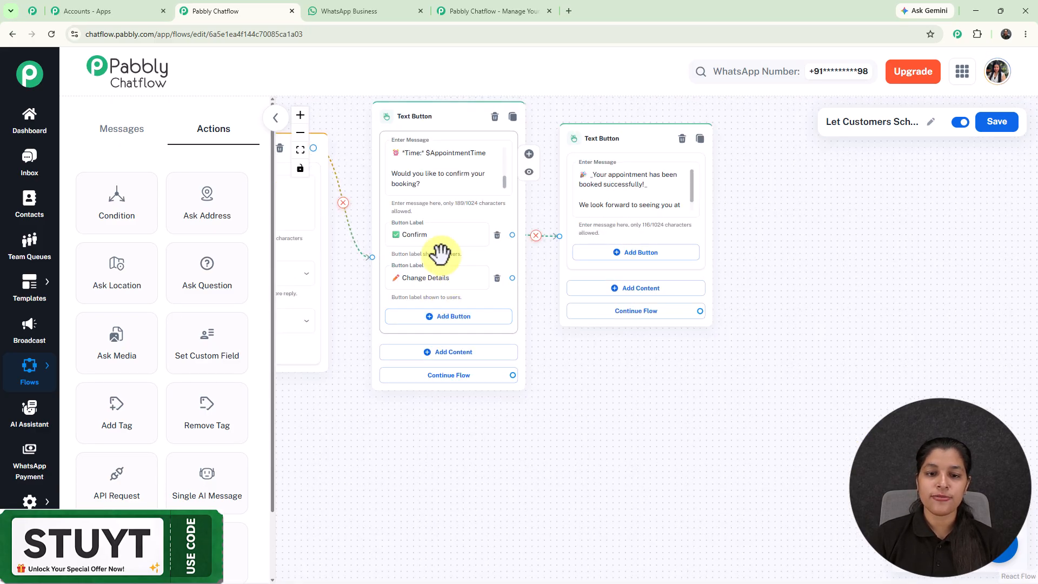
scroll(564, 390, down, 2)
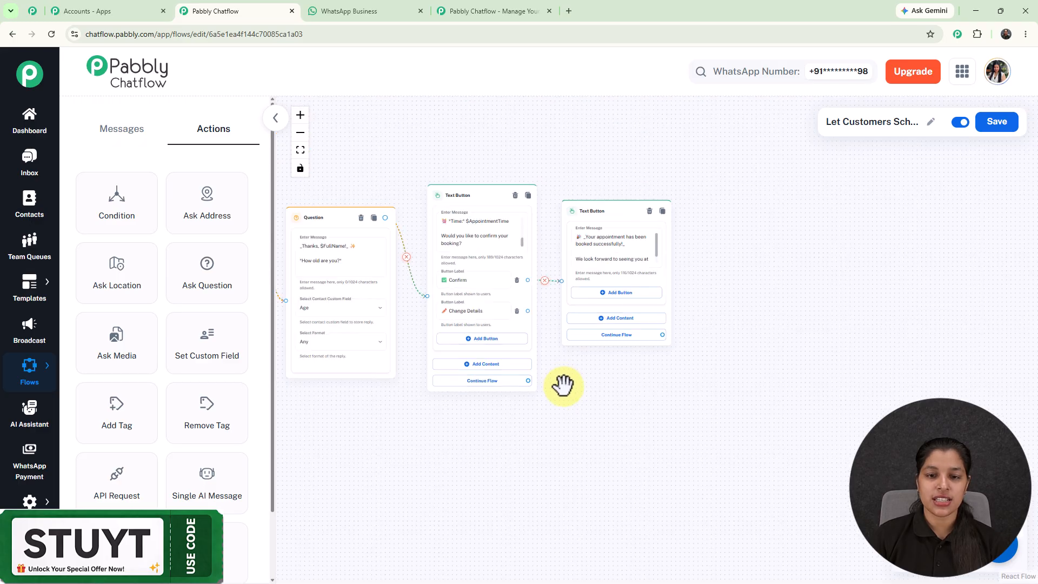
scroll(651, 394, down, 2)
scroll(864, 408, down, 3)
drag(844, 354, 533, 371)
- Save the completed appointment-booking flow
scroll(563, 204, down, 2)
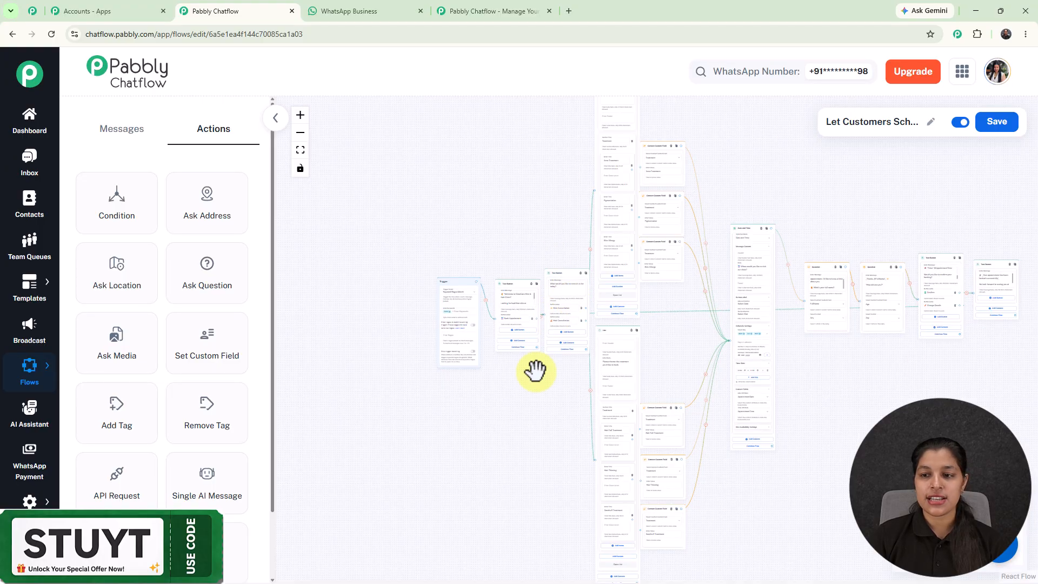
scroll(861, 225, down, 3)
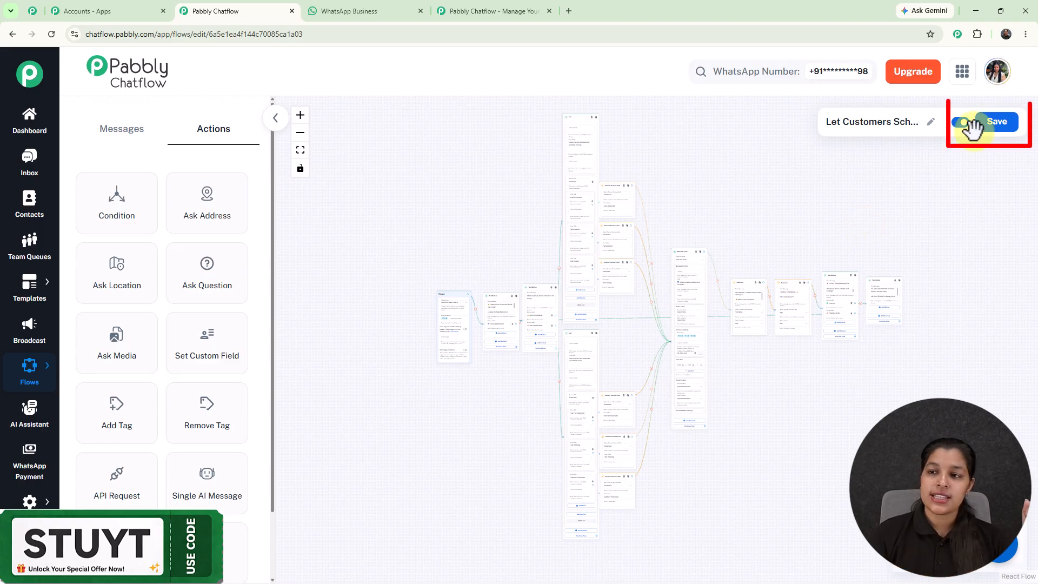
click(1000, 122)
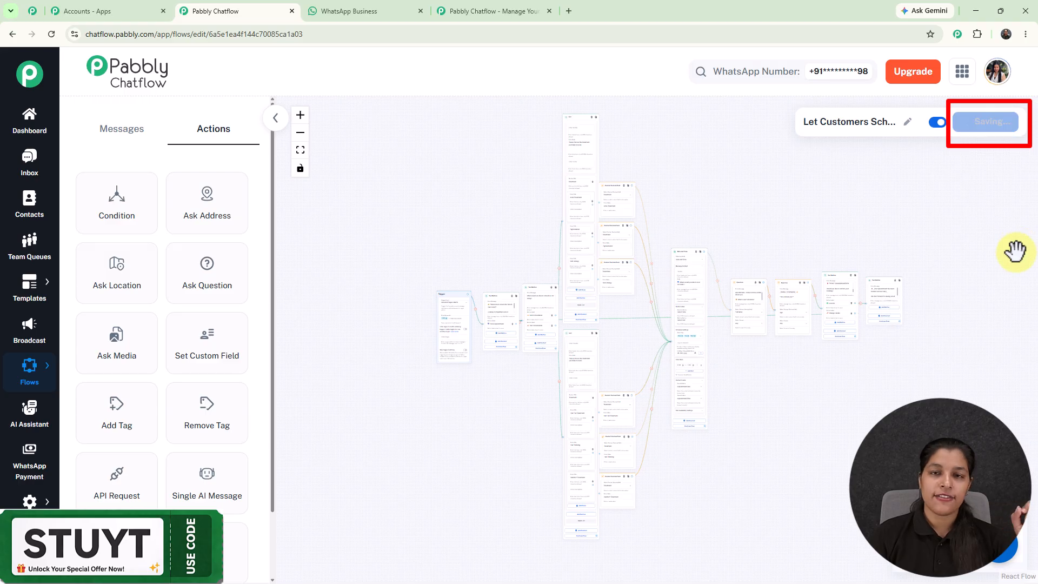